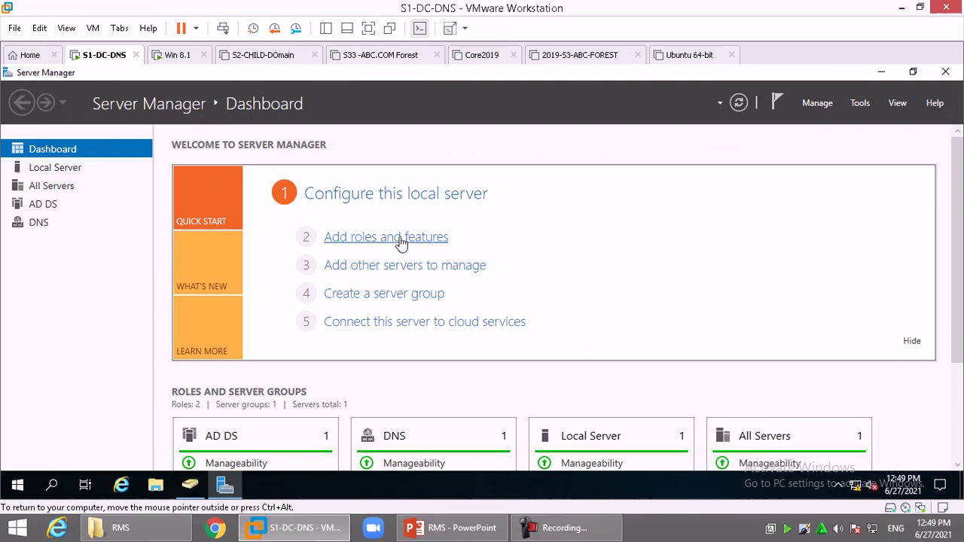
- In the Add Roles and Features wizard, select the AD RMS role with its required features
click(399, 237)
double_click(313, 140)
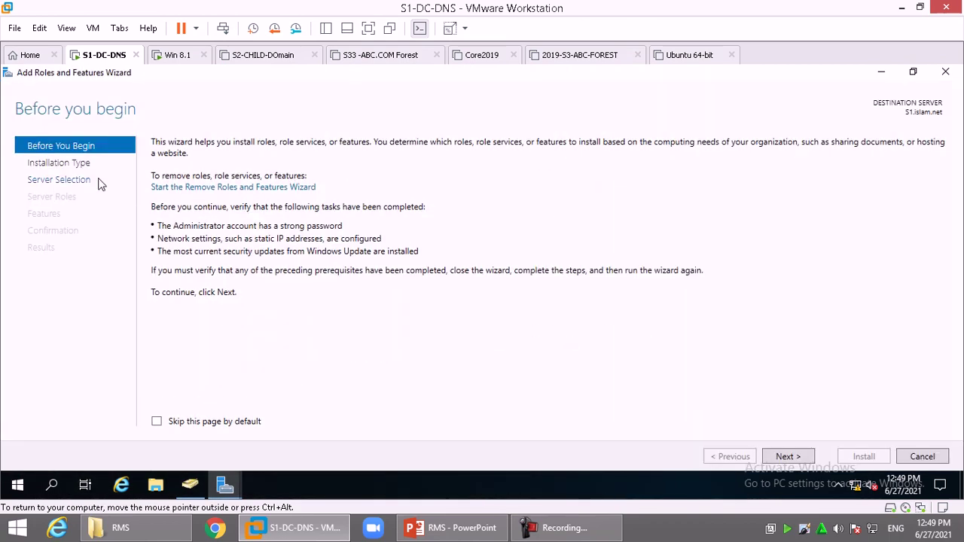
click(89, 181)
click(70, 196)
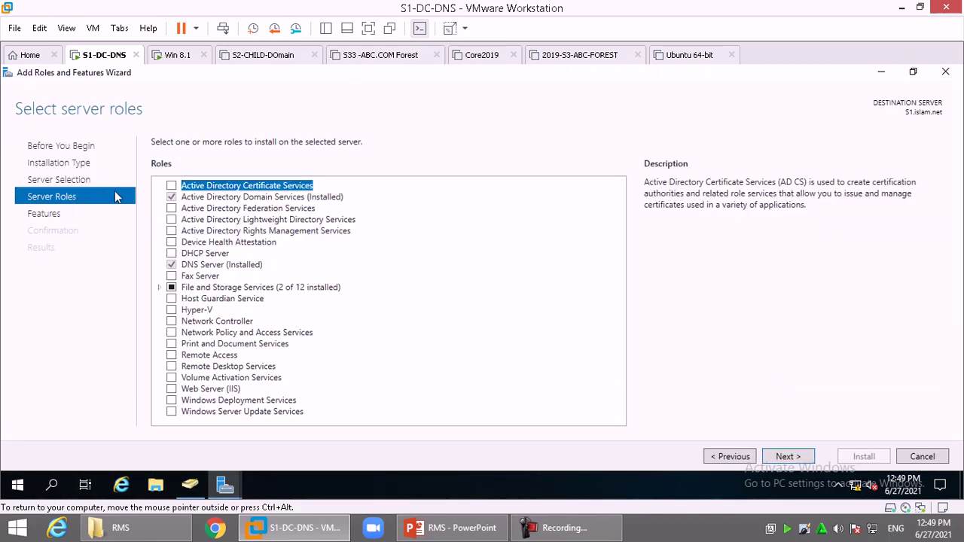
click(272, 231)
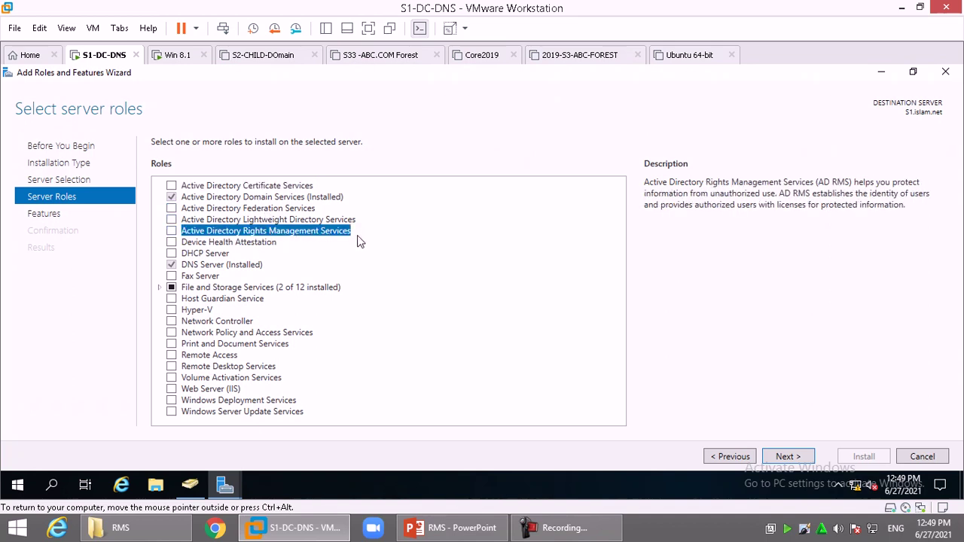
click(171, 231)
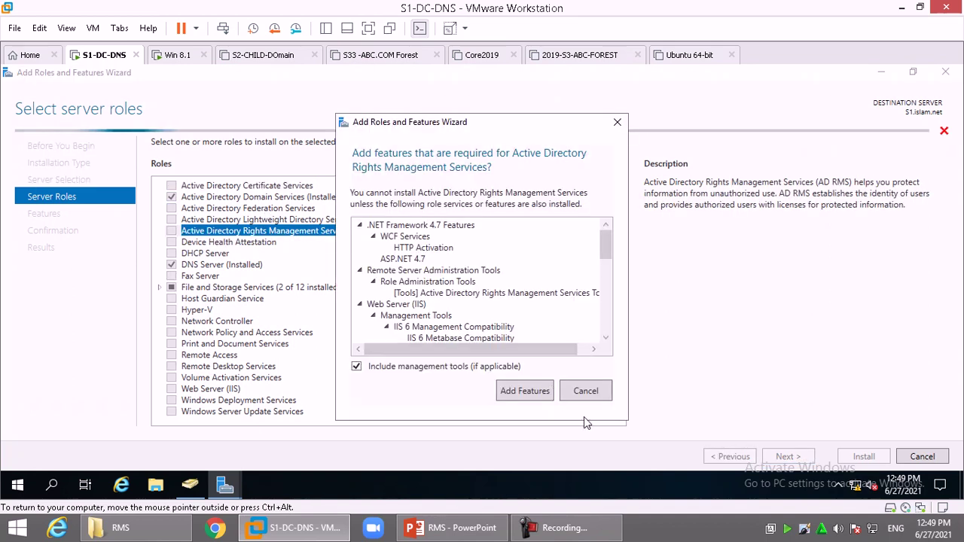
click(530, 393)
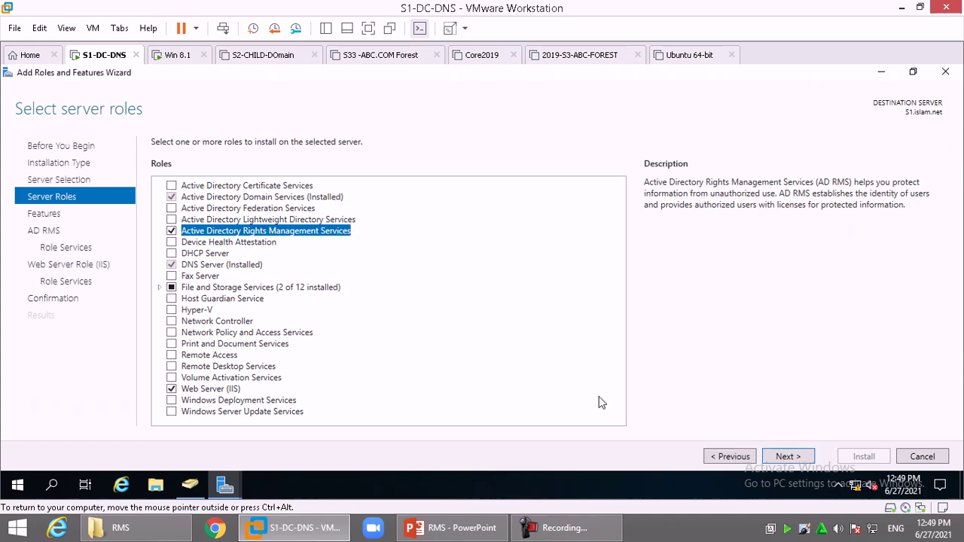
- Advance through the features, AD RMS role services and web server pages, then install
click(786, 456)
click(799, 461)
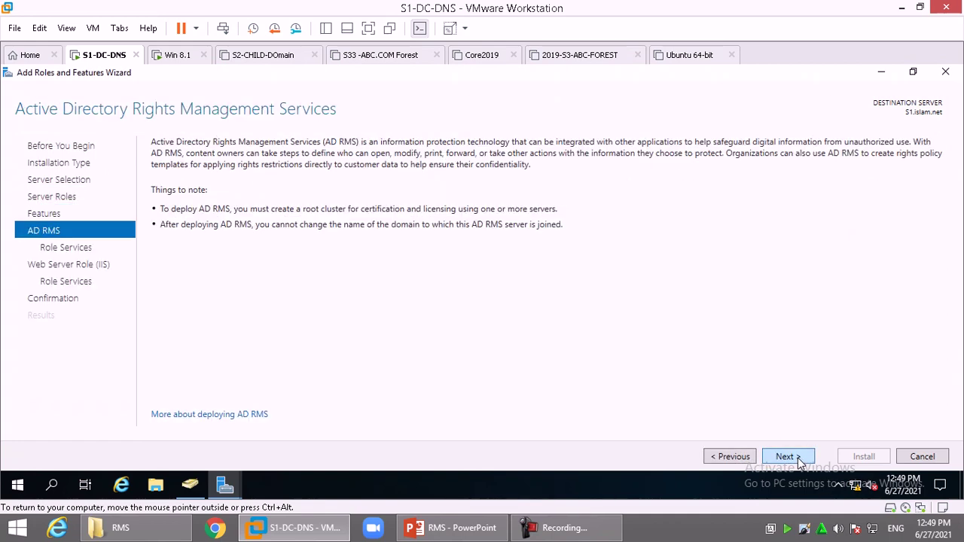
click(799, 461)
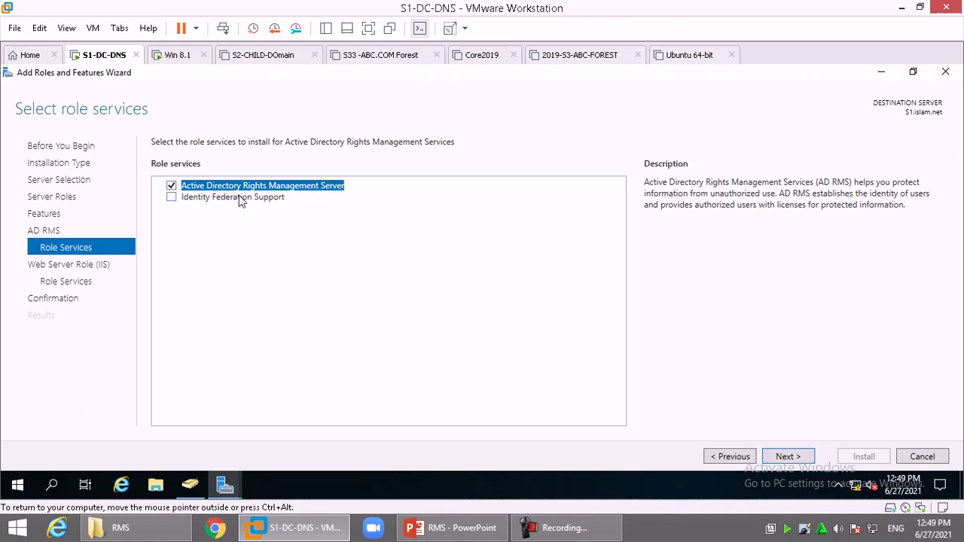
click(238, 199)
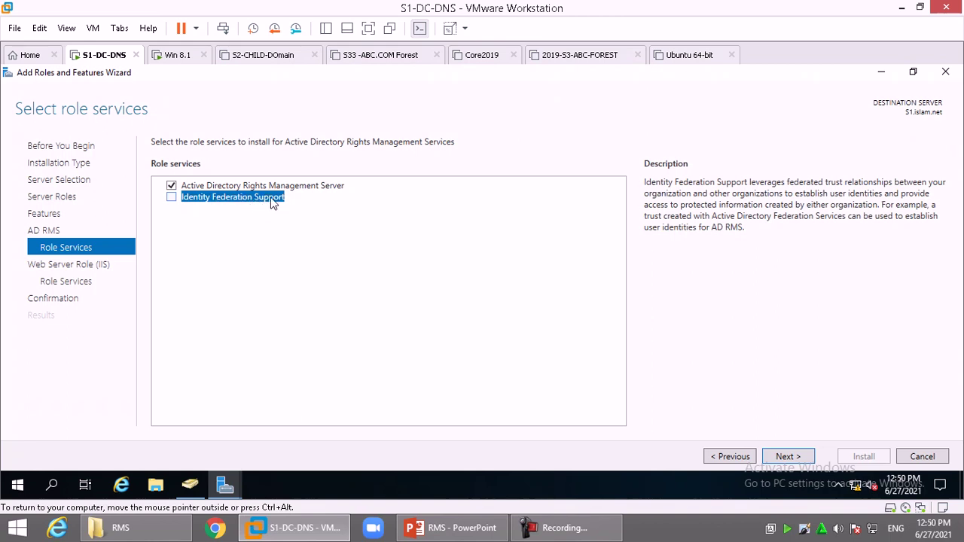
click(271, 186)
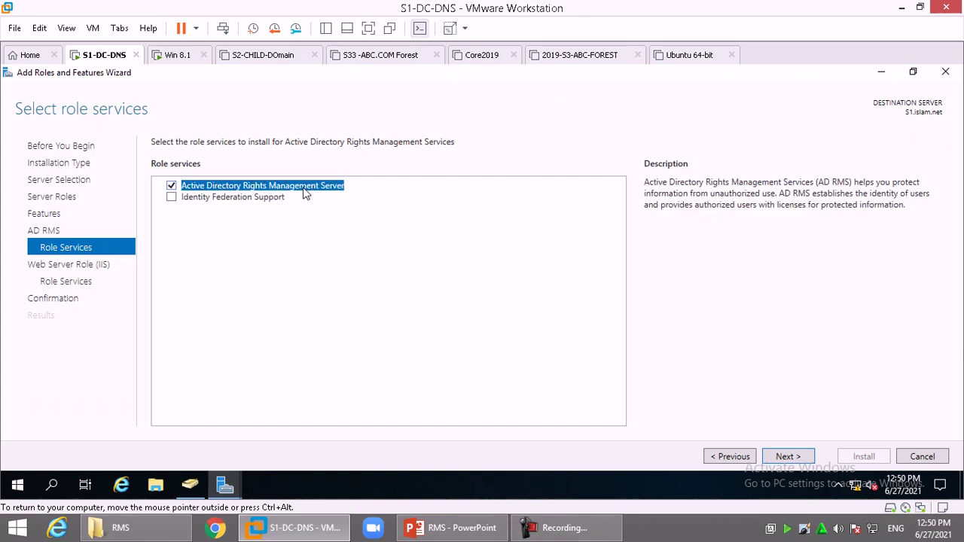
click(792, 458)
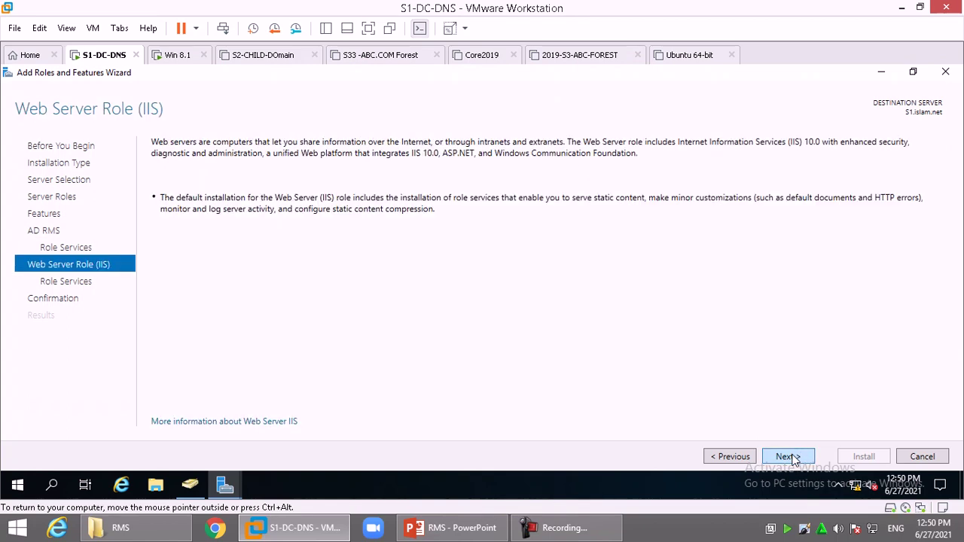
click(787, 456)
click(788, 456)
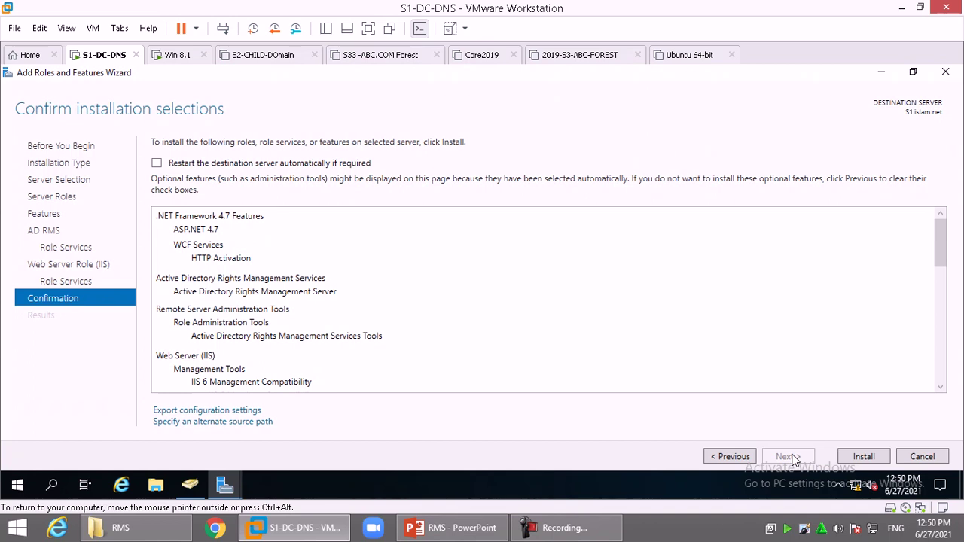
click(864, 457)
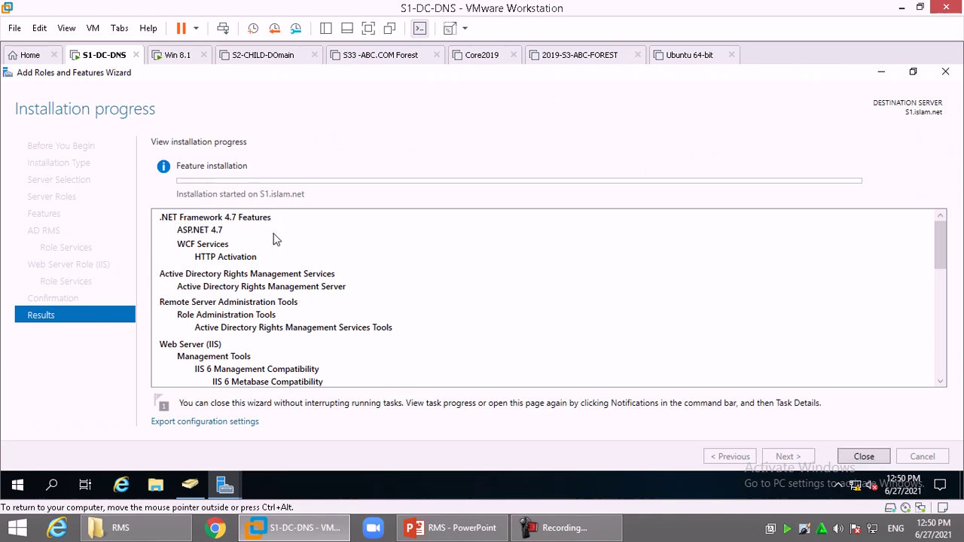
- Choose options from the classroom software's tray menu
right_click(788, 534)
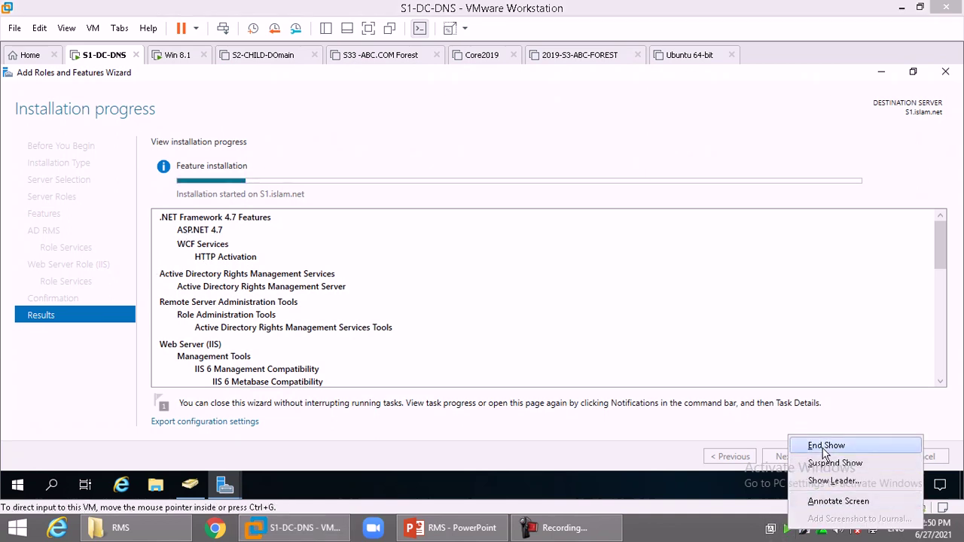
click(819, 452)
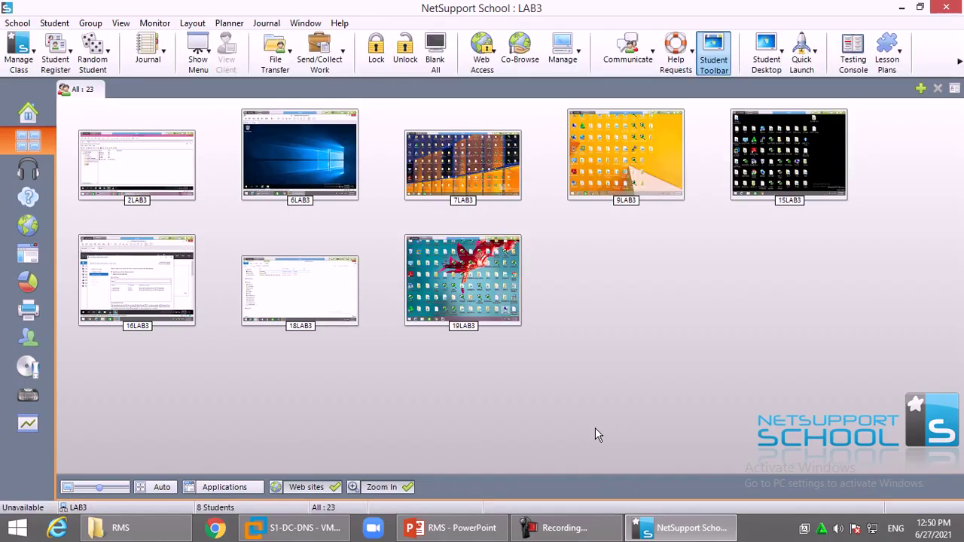
click(565, 527)
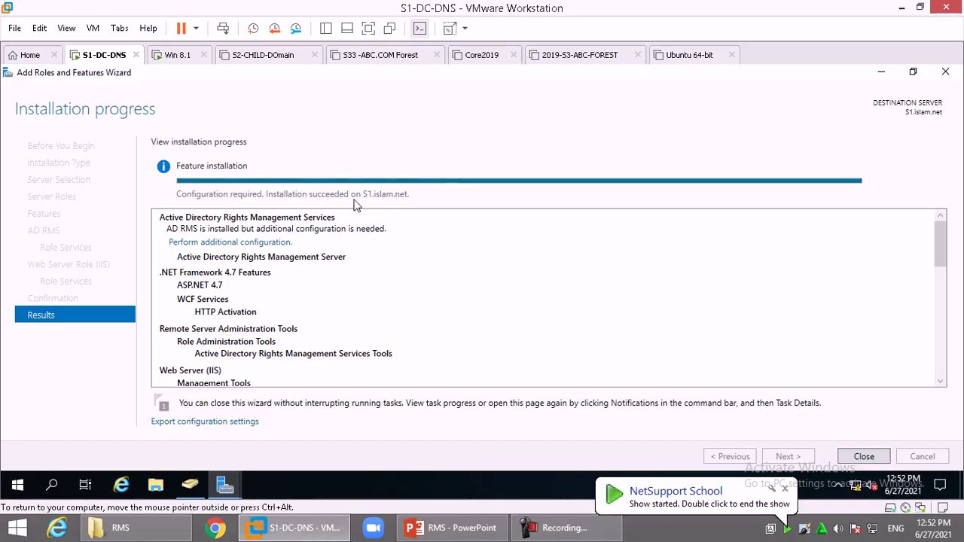
- Start the additional AD RMS configuration as a new root cluster using Windows Internal Database
click(233, 242)
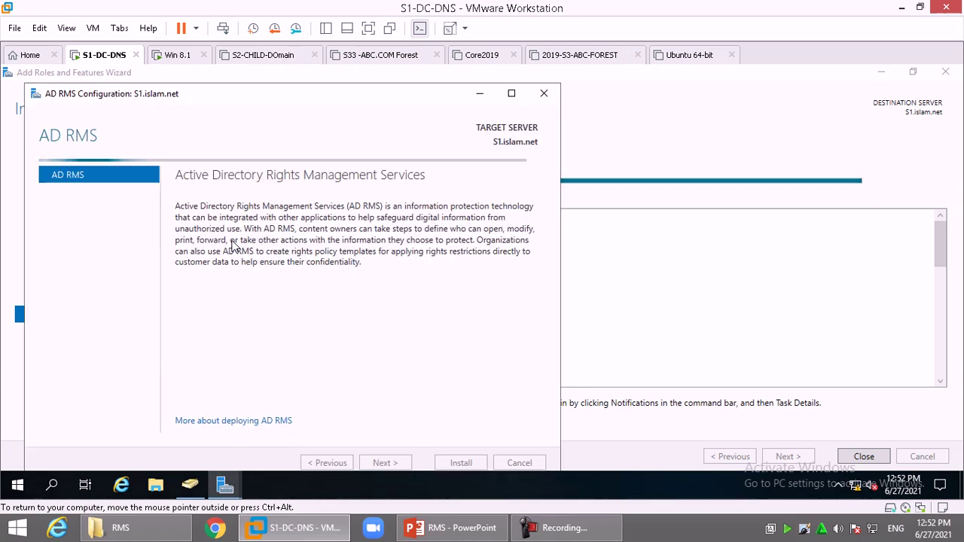
click(511, 94)
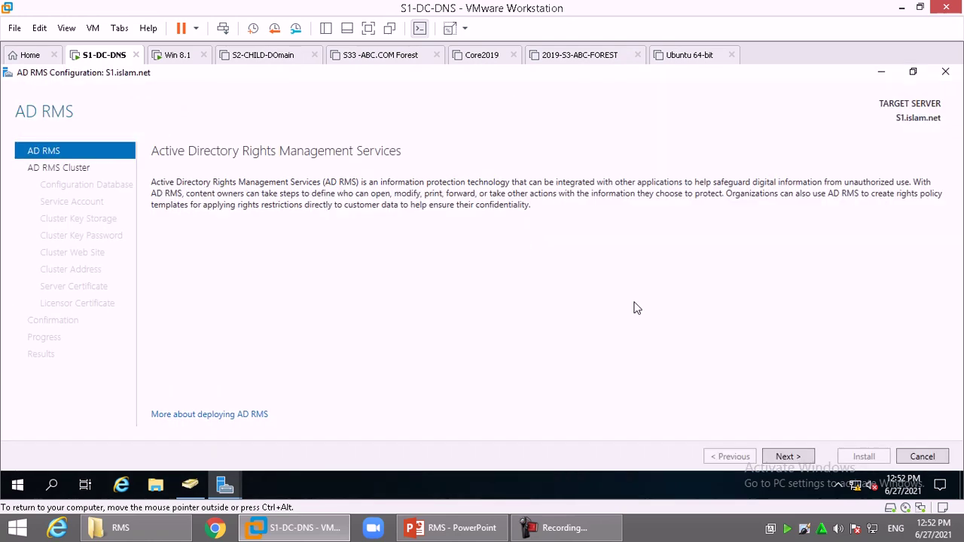
click(788, 456)
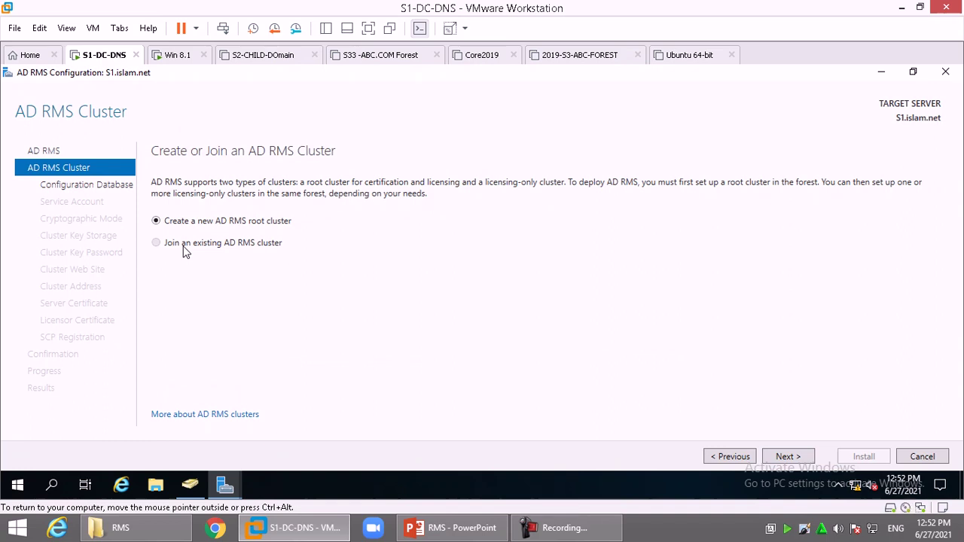
click(790, 457)
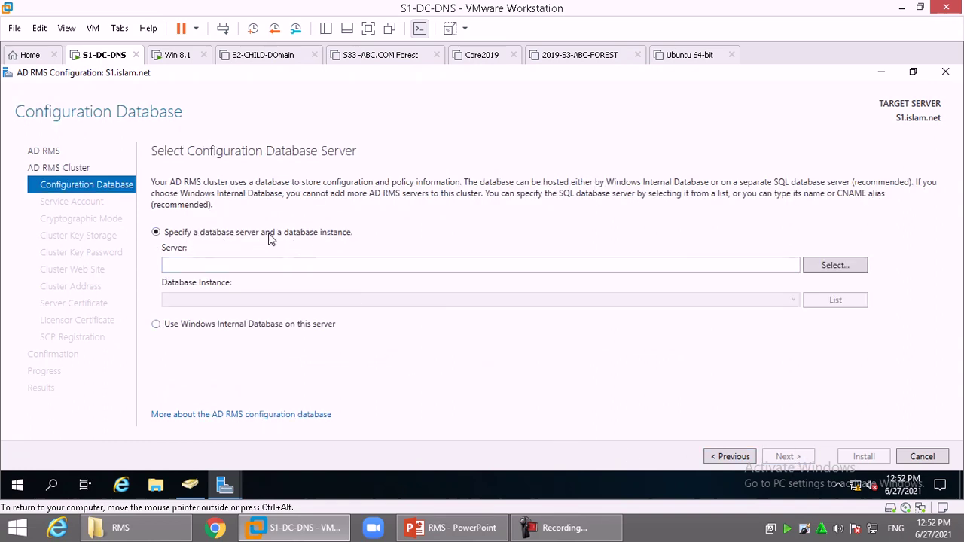
click(237, 326)
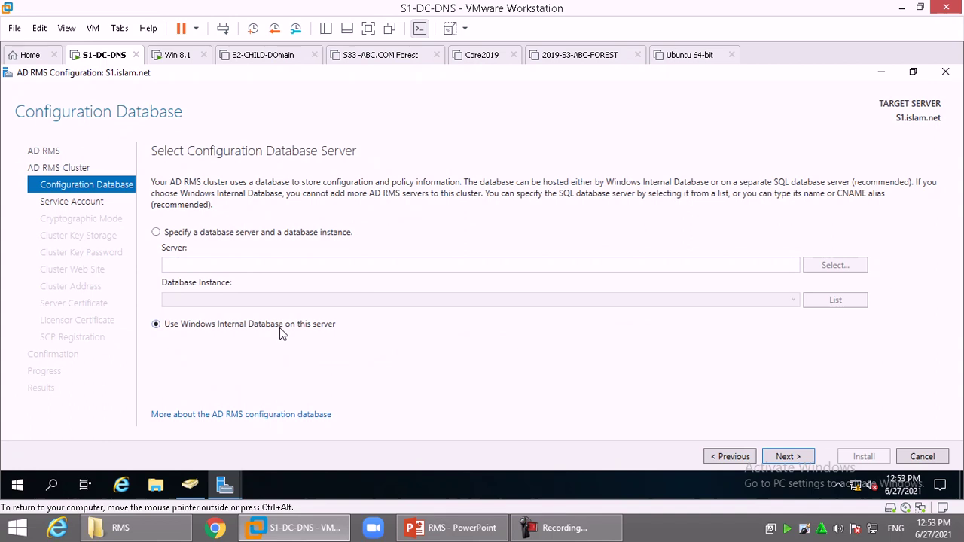
click(789, 458)
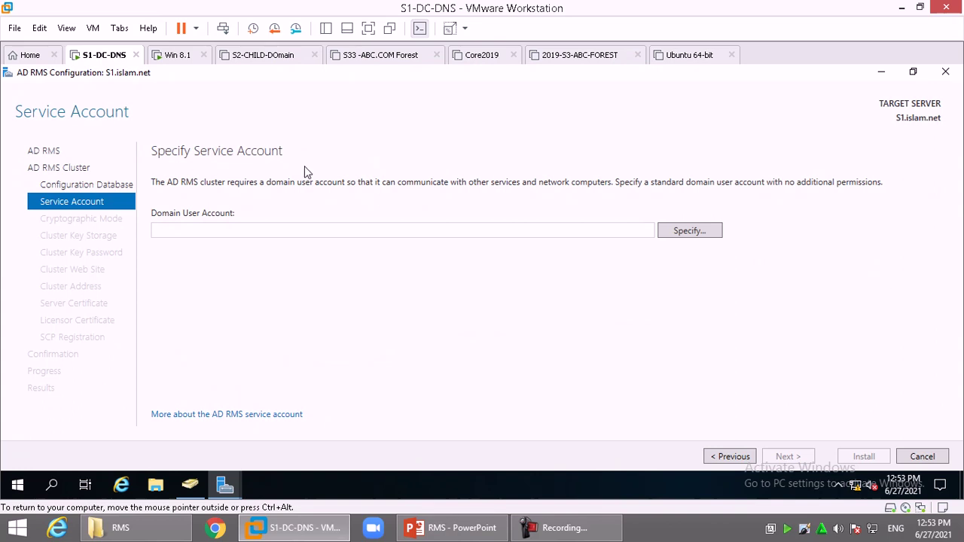
- Enter the service account user name and password in Windows Security, then continue
click(704, 233)
text(r)
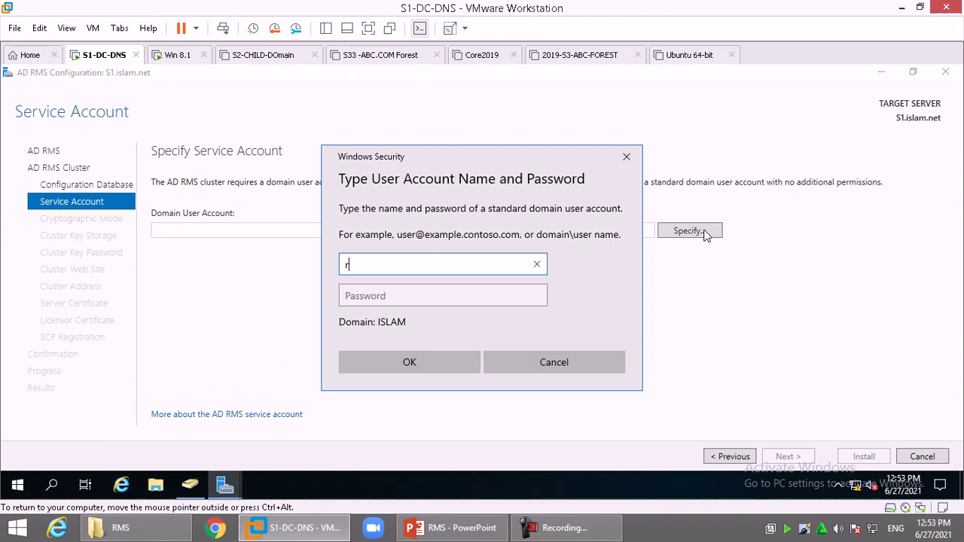
text(ms_svc)
key(Tab)
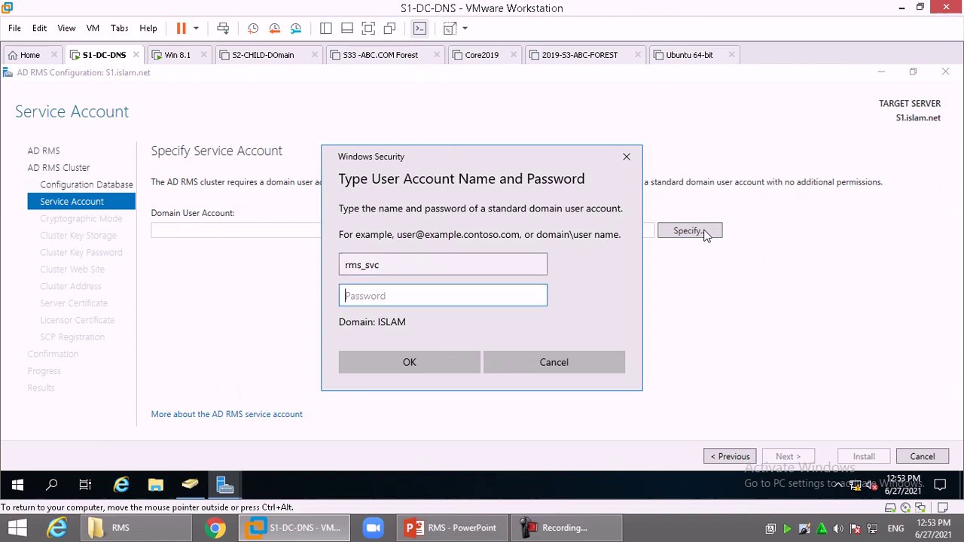
text(P@ssw0rd1)
key(Return)
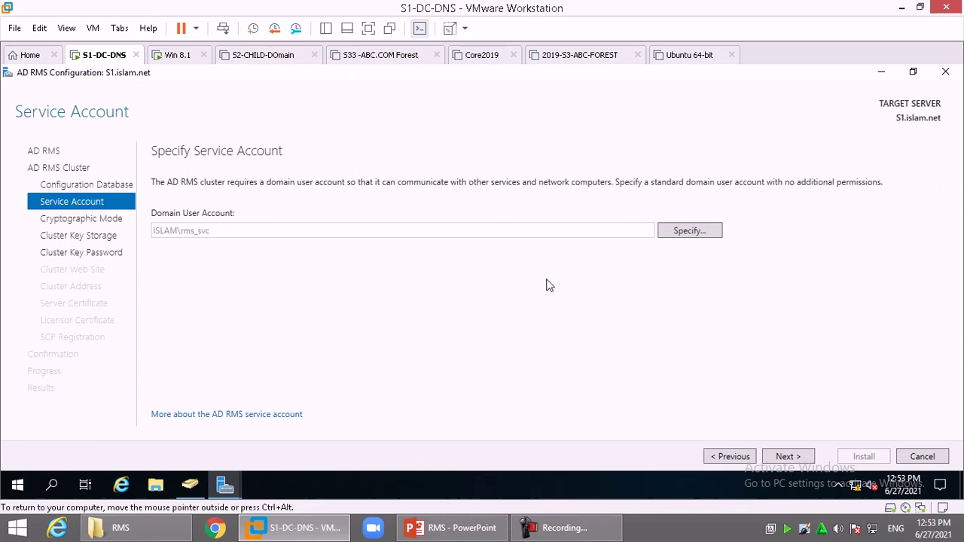
click(780, 461)
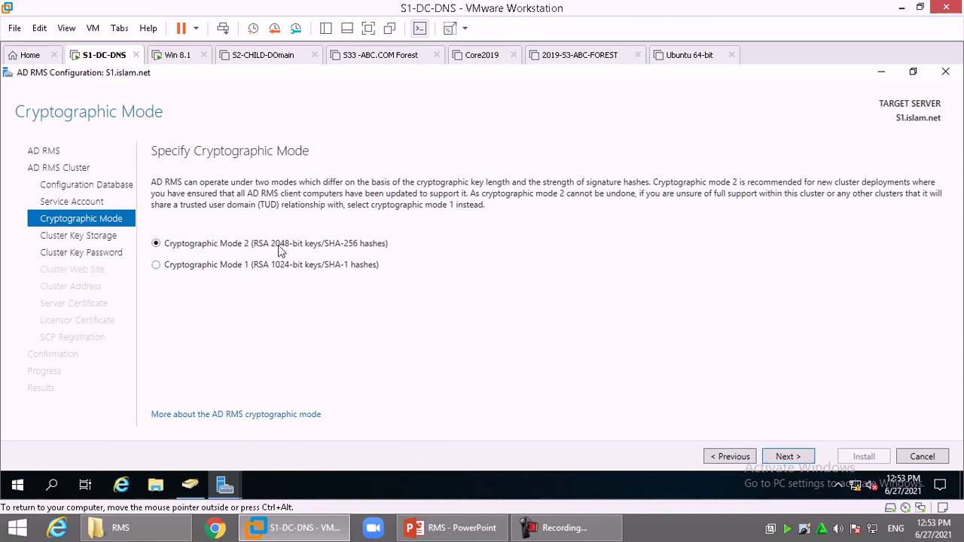
- Keep Cryptographic Mode 2 and centrally managed storage, enter and confirm the cluster key password
click(787, 456)
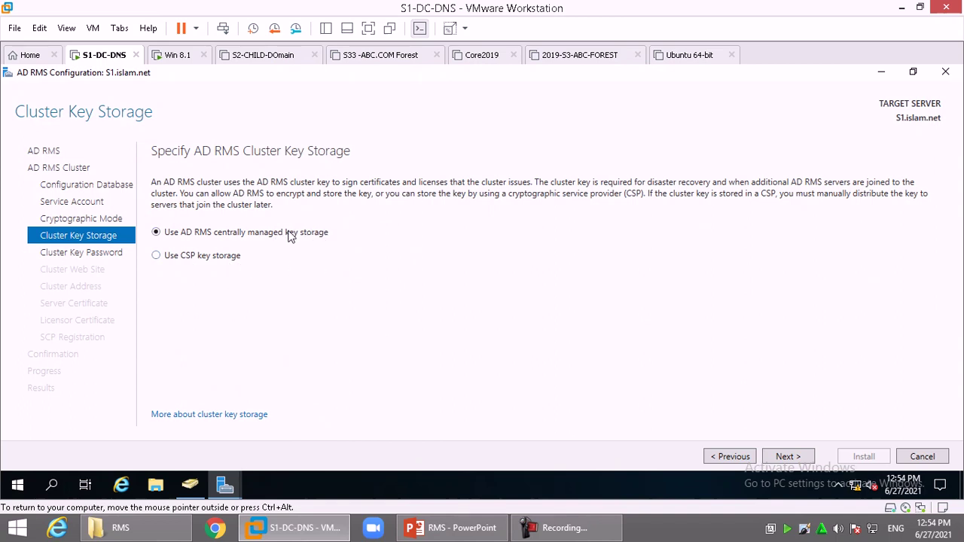
click(788, 457)
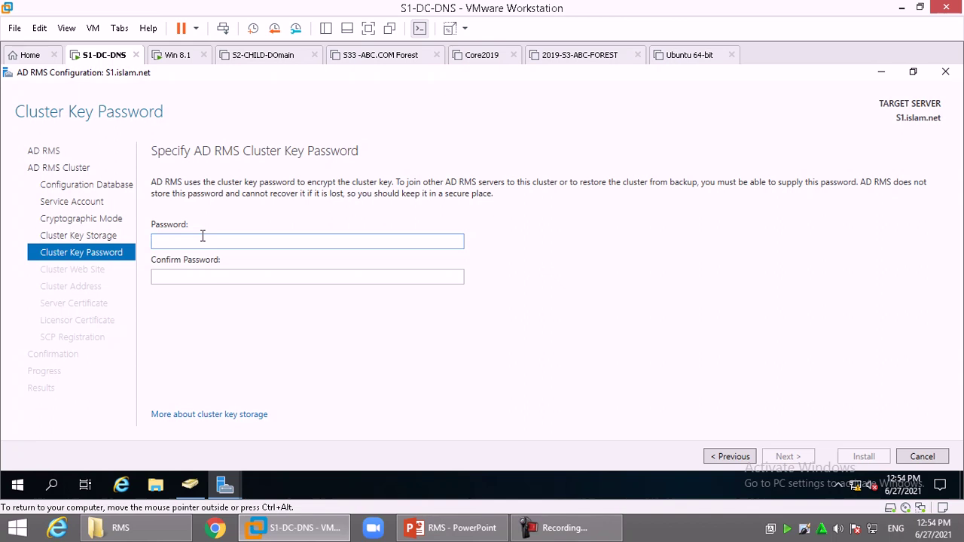
text(Pa$$w0rd)
key(Tab)
text(Pa$$w0rd)
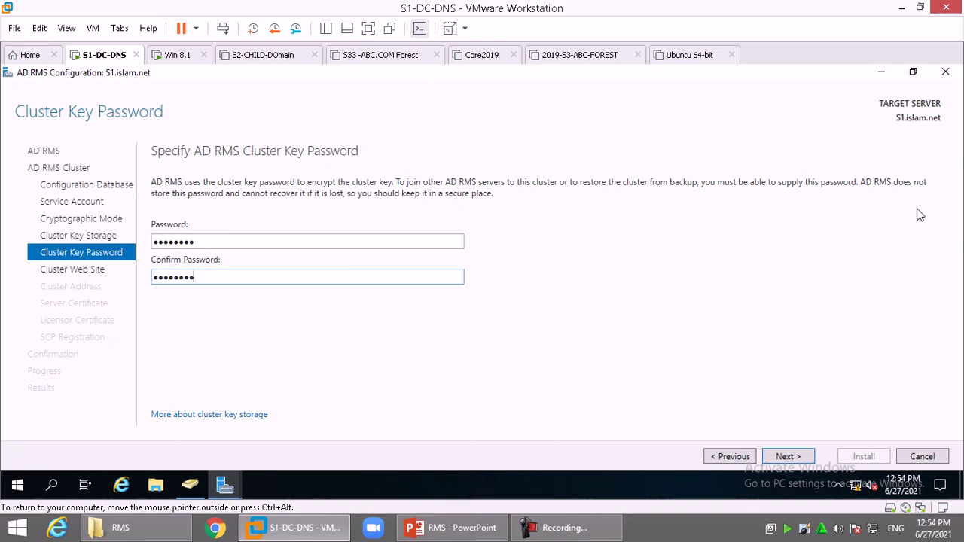
click(791, 458)
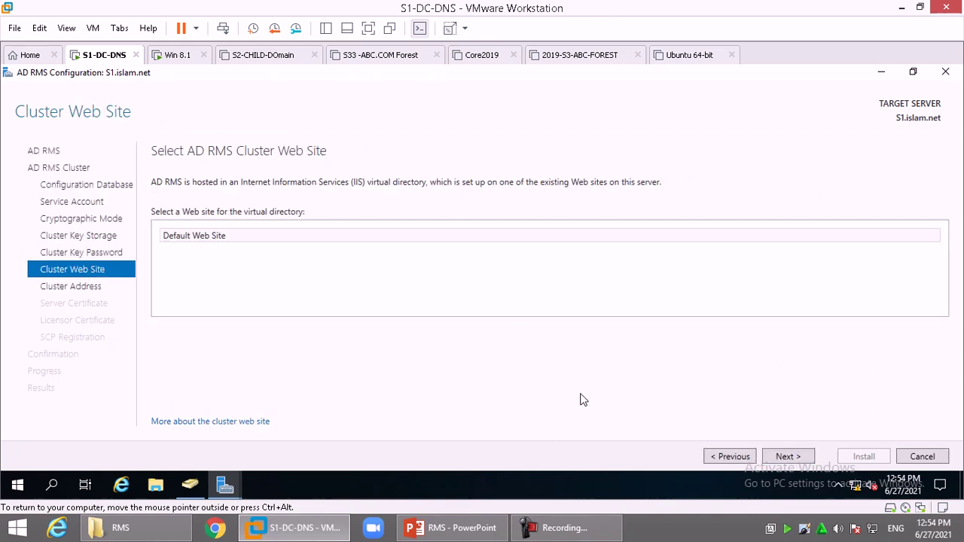
- Keep Default Web Site, choose an unencrypted http connection, and enter the cluster FQDN
click(786, 458)
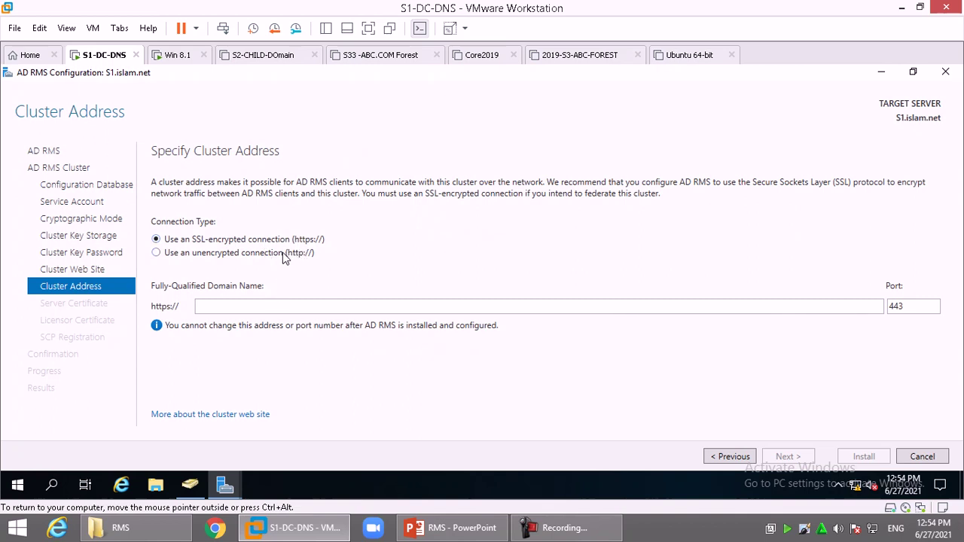
click(285, 256)
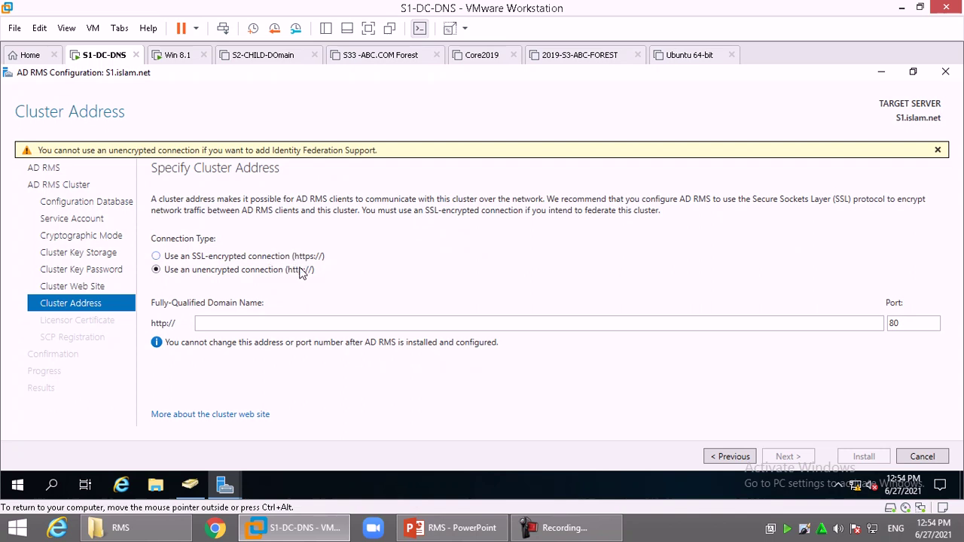
click(267, 323)
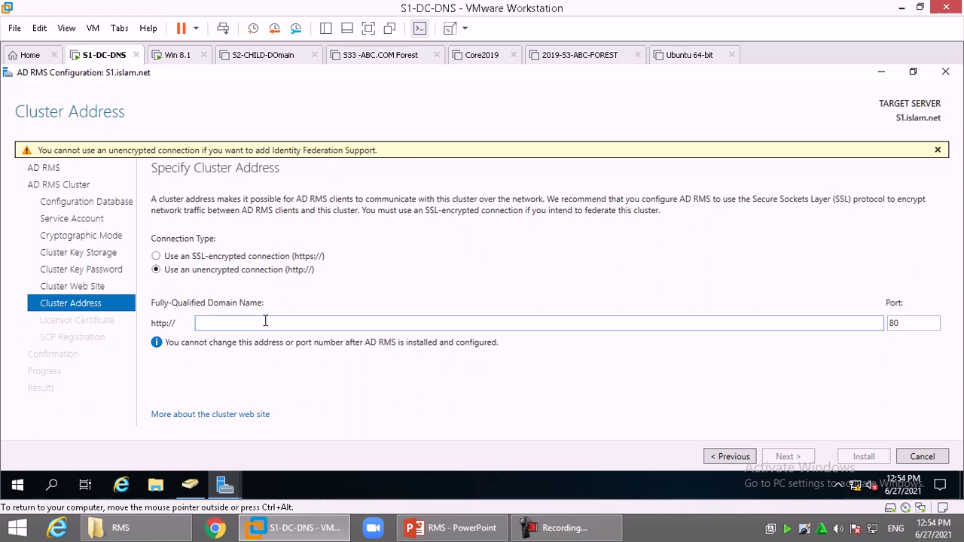
text(rms.i)
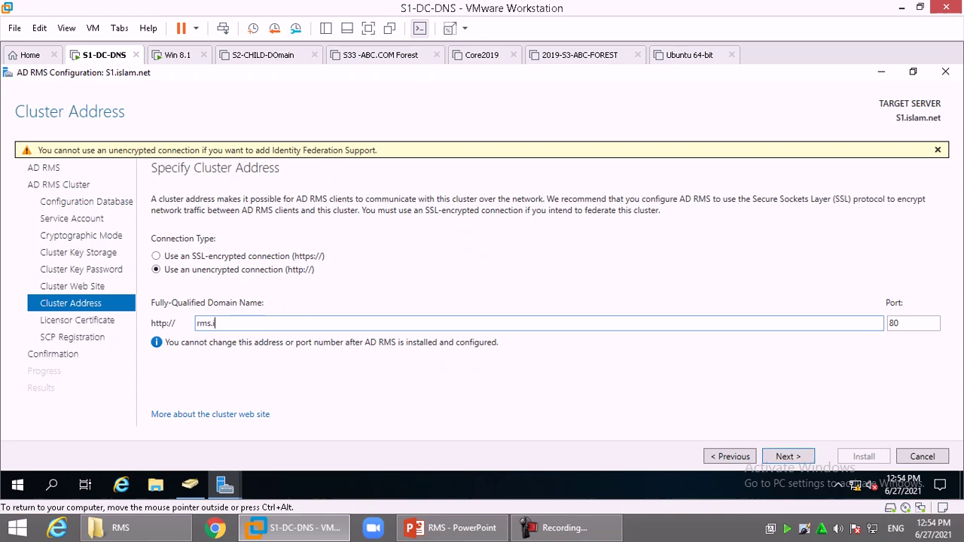
text(slma.net)
- Correct the misspelled FQDN to rms.islam.net on port 80 and continue
key(Left)
key(Left)
key(Left)
key(Left)
key(BackSpace)
key(BackSpace)
key(BackSpace)
key(BackSpace)
text(slam)
drag(250, 324, 200, 322)
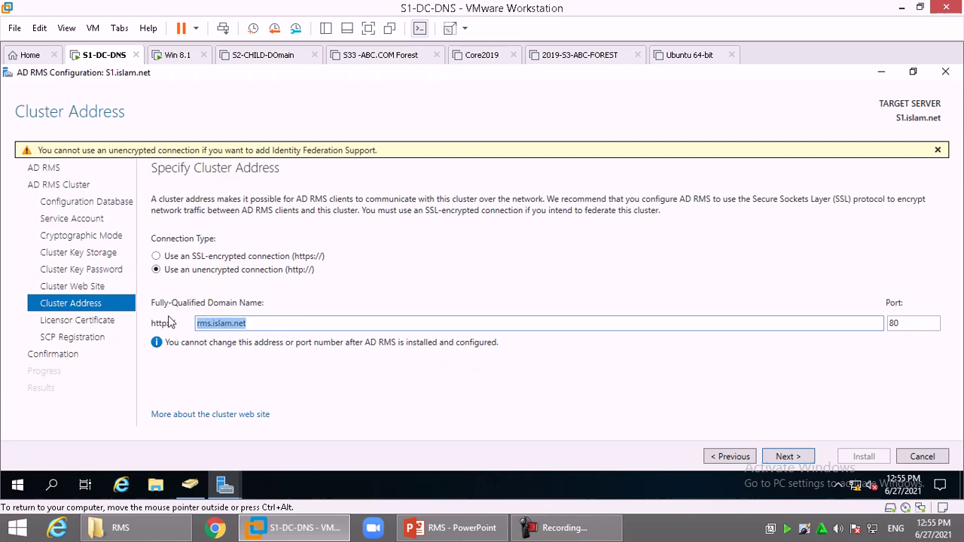
click(265, 317)
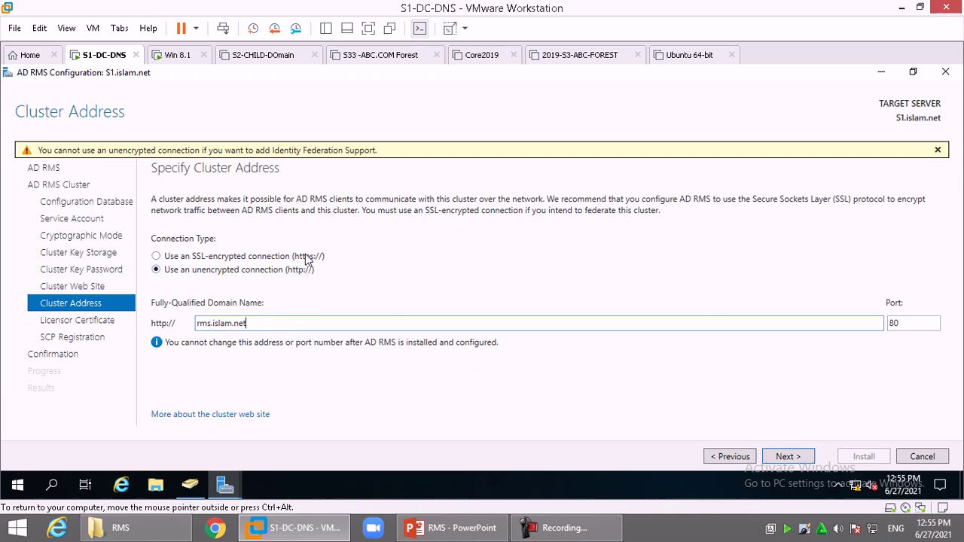
click(787, 456)
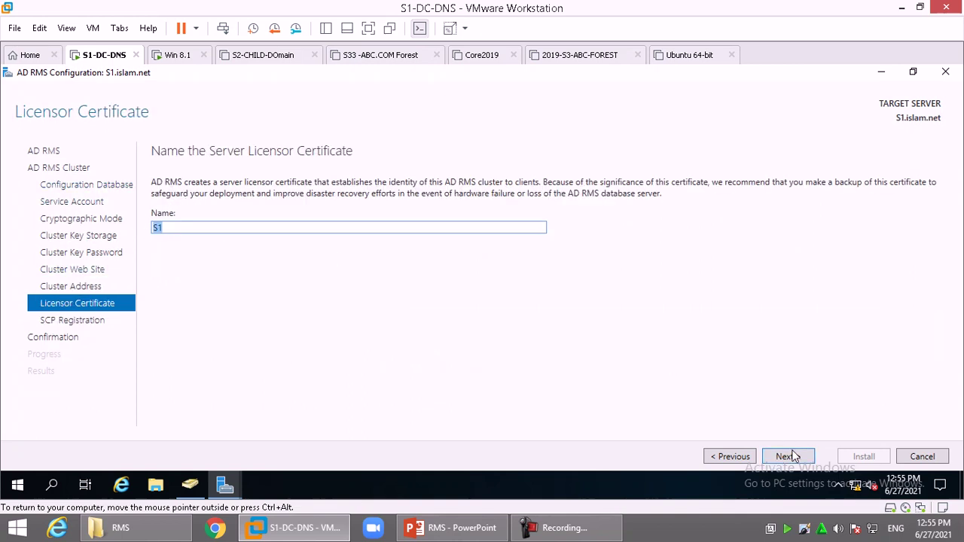
- Keep S1 as the licensor certificate name and register the SCP now
click(794, 459)
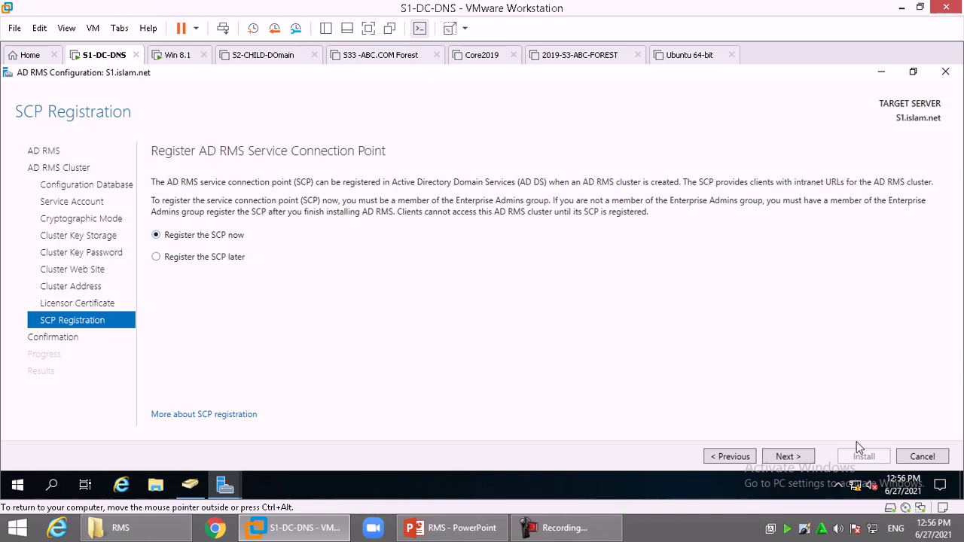
click(791, 456)
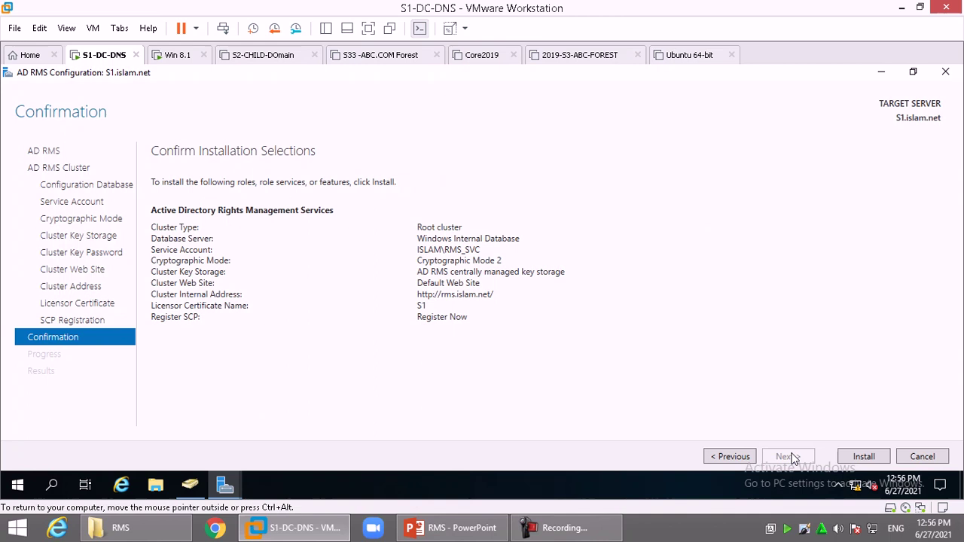
- Launch the AD RMS installation, then end the slide show from the host tray menu
click(865, 456)
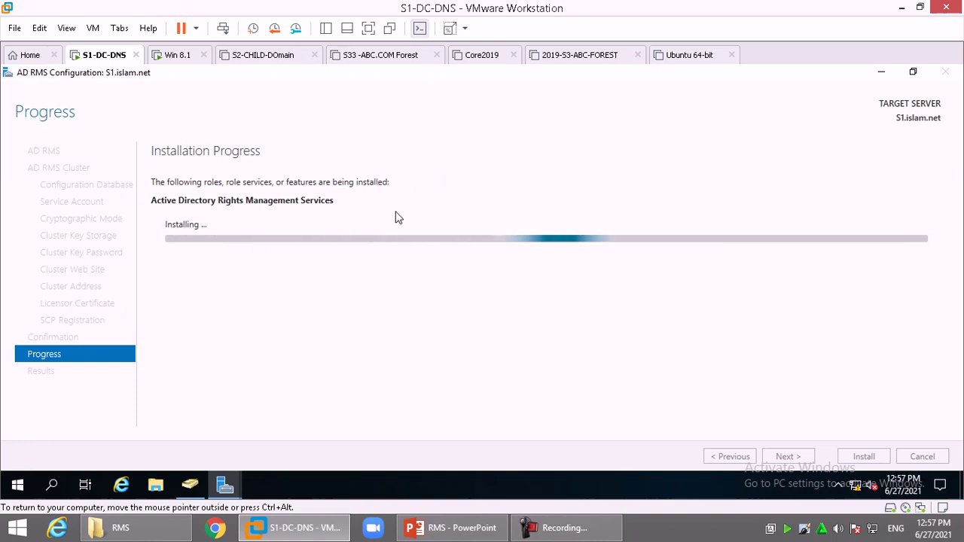
right_click(787, 528)
click(824, 437)
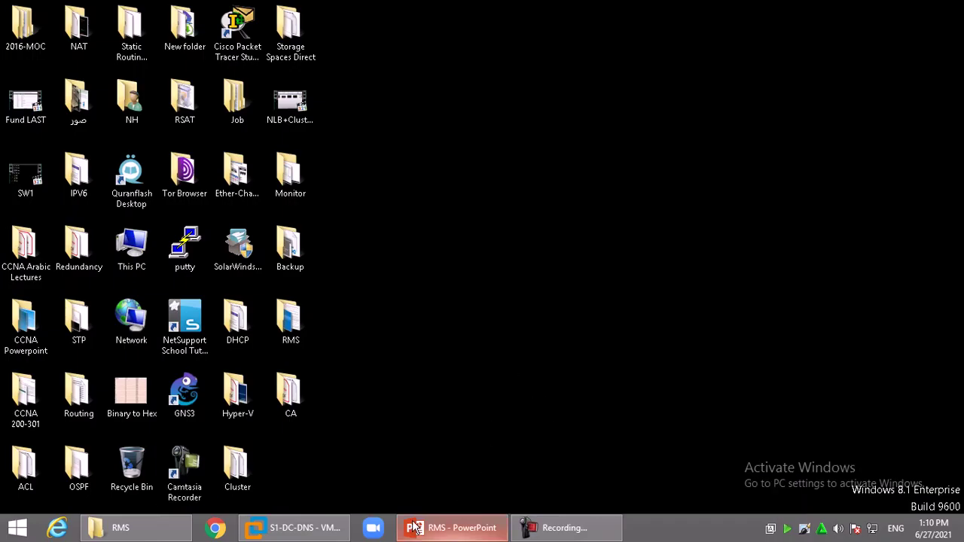
- On the S1-DC-DNS VM, launch the AD RMS console from Administrative Tools, maximized
click(294, 529)
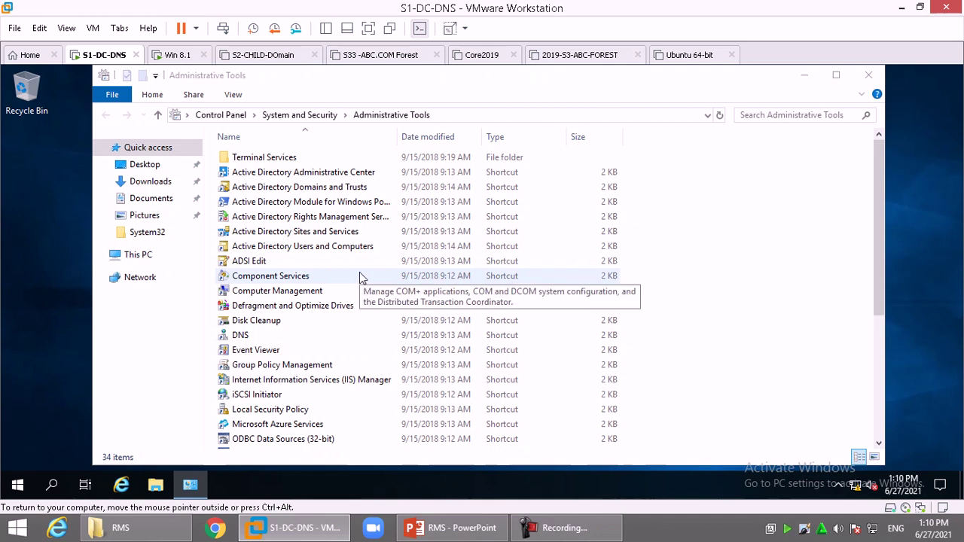
click(339, 219)
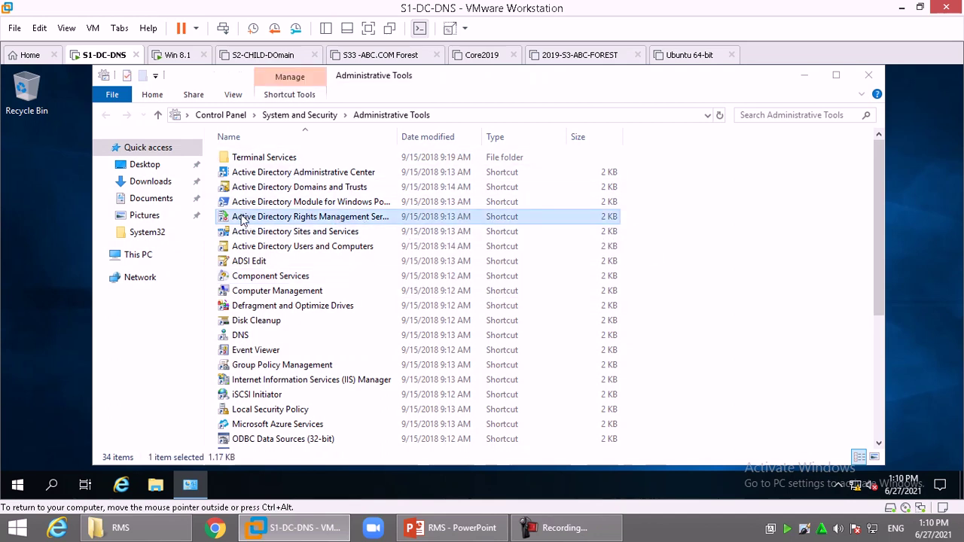
double_click(383, 220)
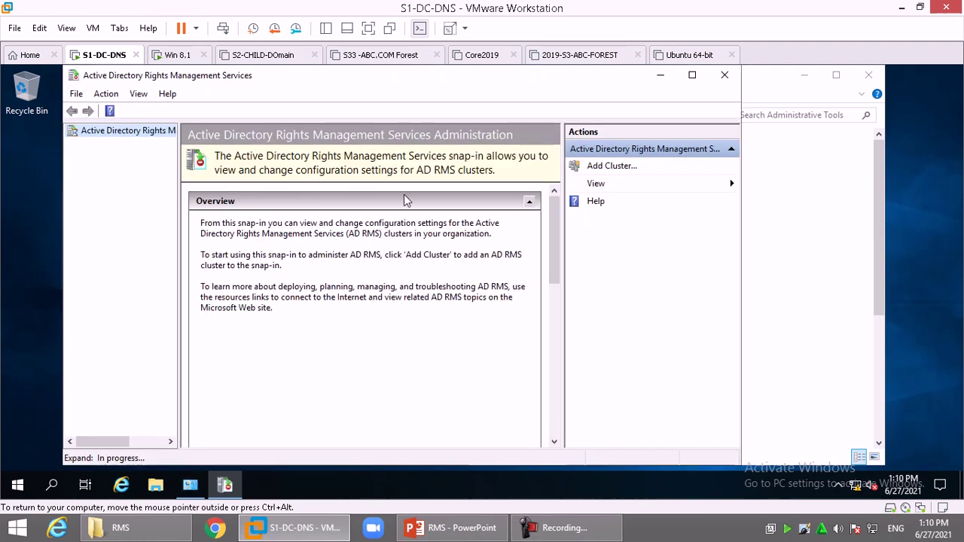
click(693, 77)
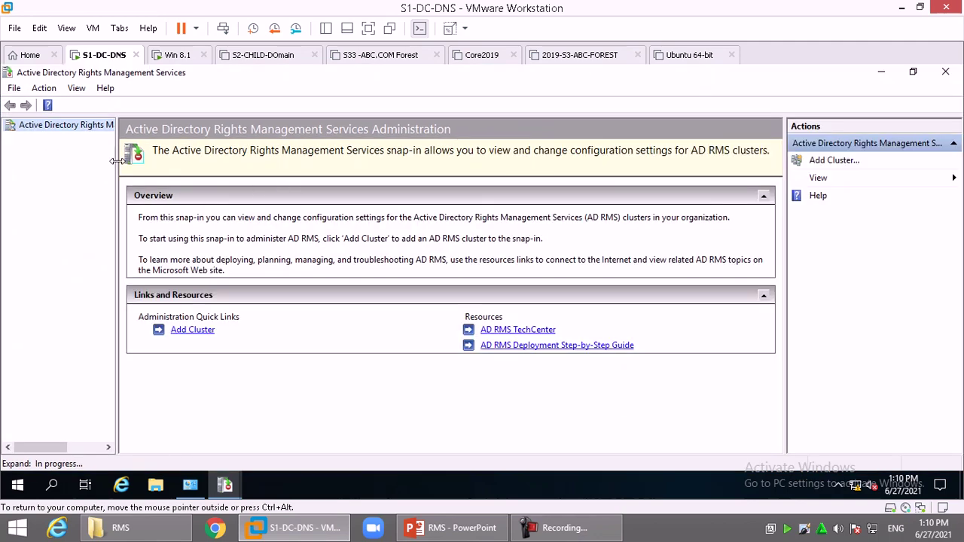
- Widen the tree pane and review cluster s1's details, including cryptographic mode 2 and rms.islam.net URLs
drag(115, 160, 192, 162)
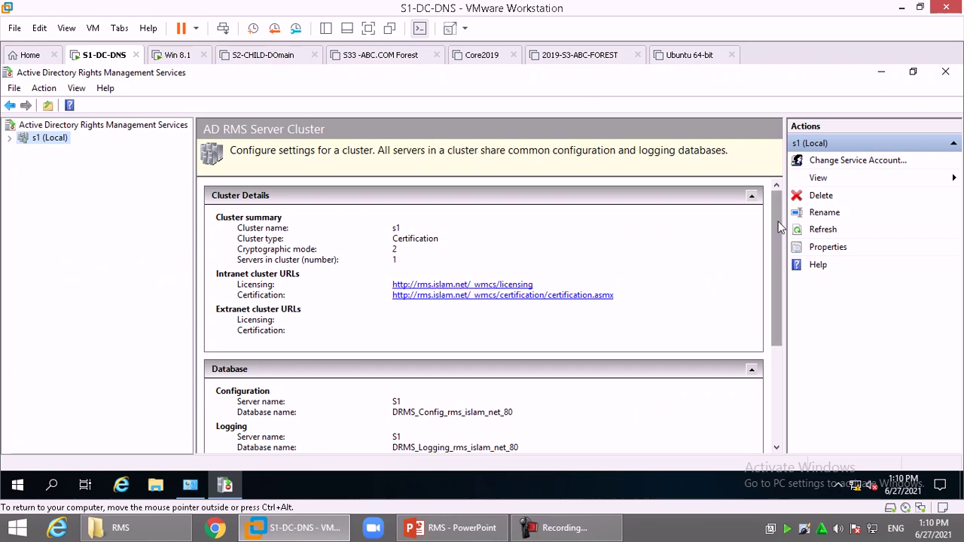
drag(779, 222, 778, 294)
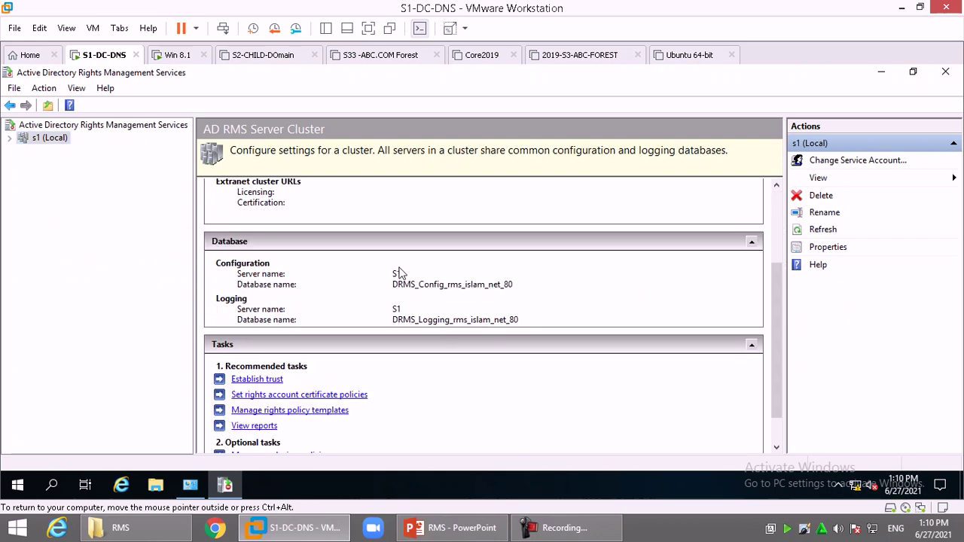
scroll(489, 388, down, 1)
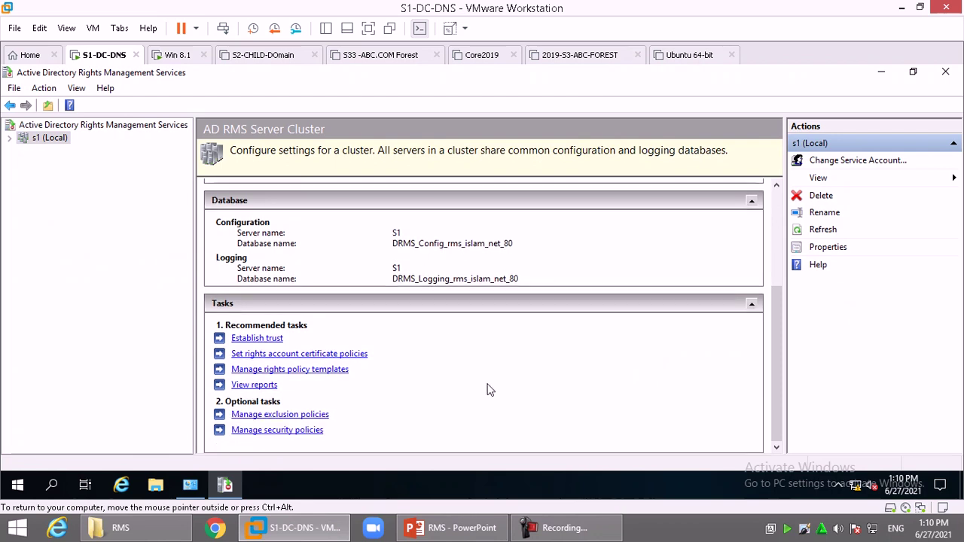
scroll(478, 381, up, 5)
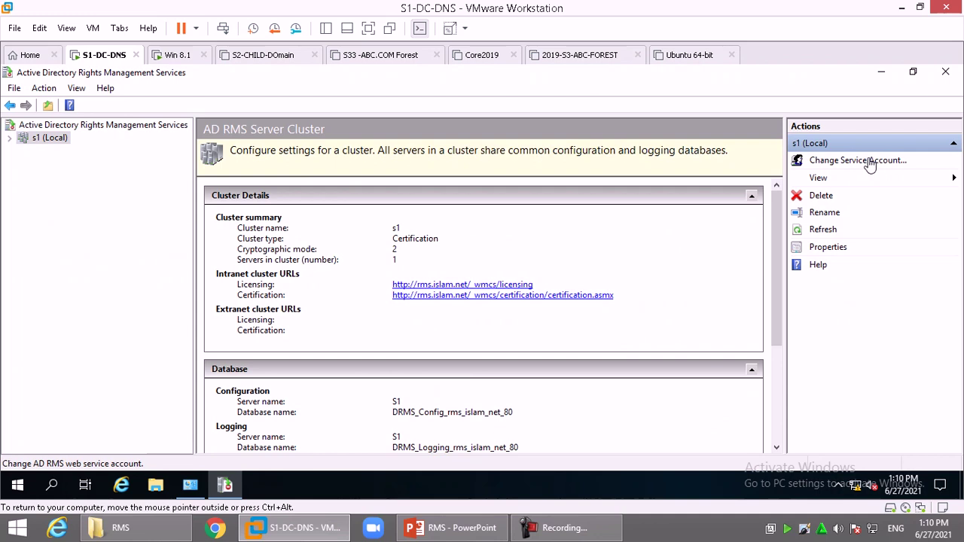
- Expand s1 (Local) and Reports to view Statistics Reports, then open Security Policies
double_click(34, 144)
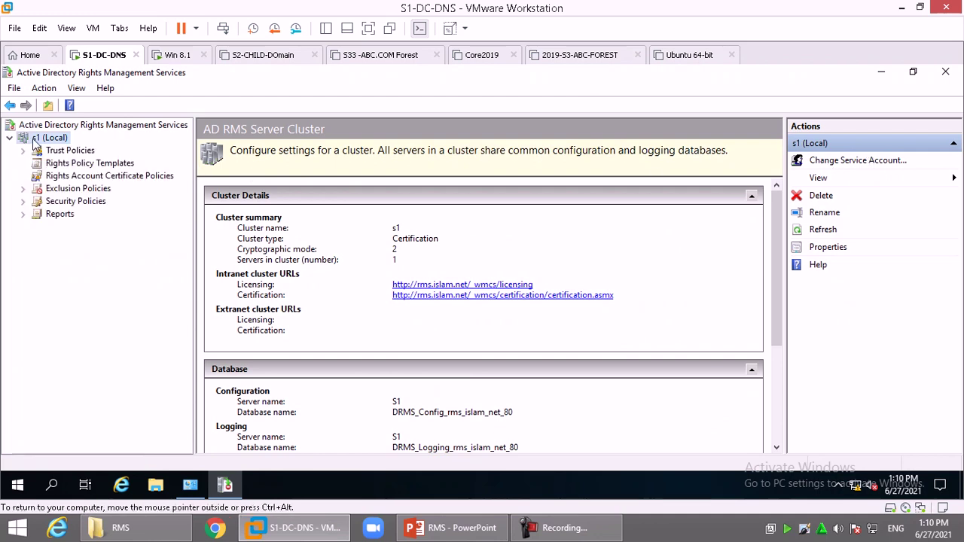
drag(194, 211, 230, 211)
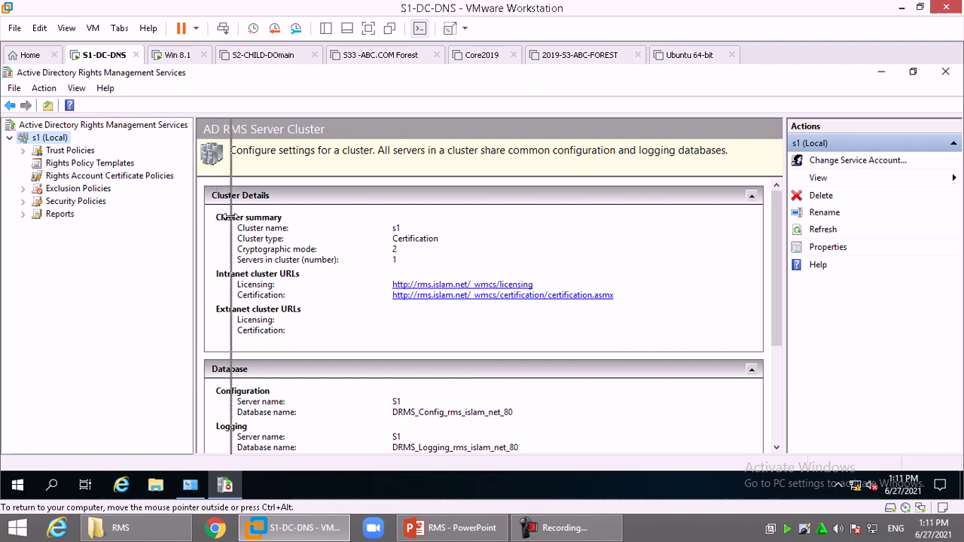
double_click(60, 215)
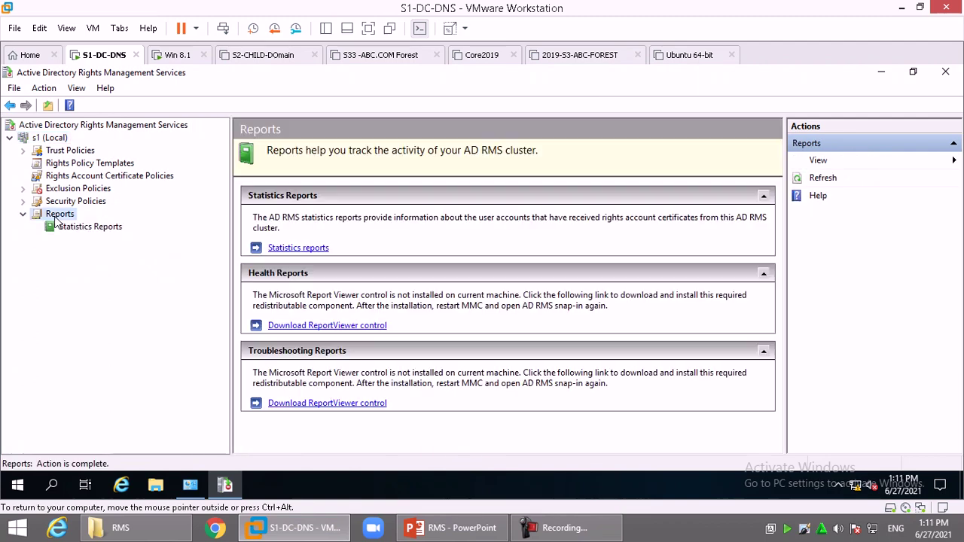
click(92, 226)
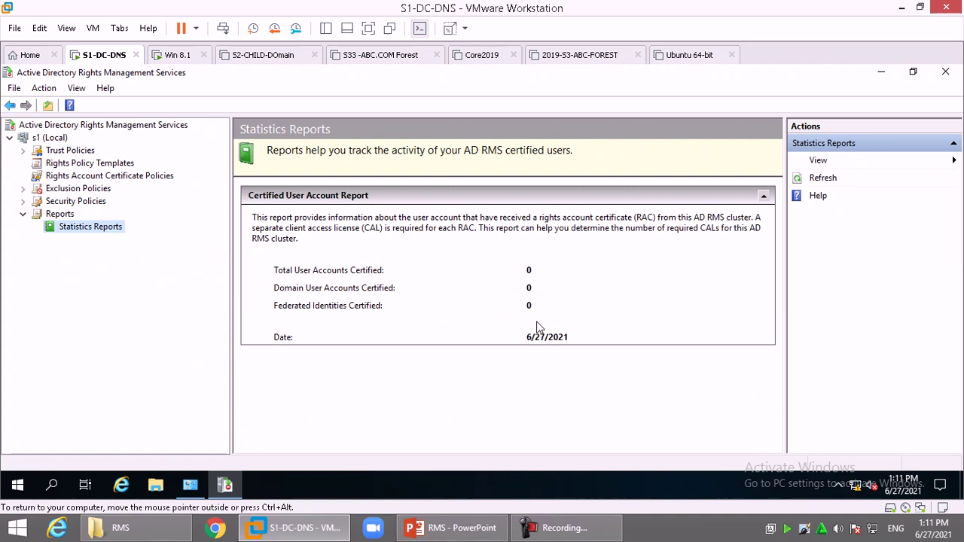
click(86, 203)
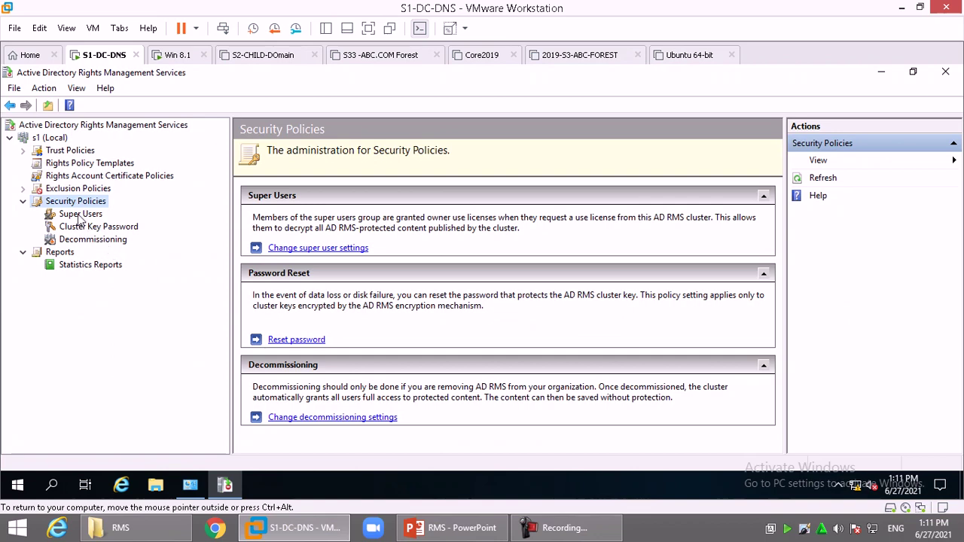
- Turn on super users and assign the Super_Users domain group as the super user group
click(80, 216)
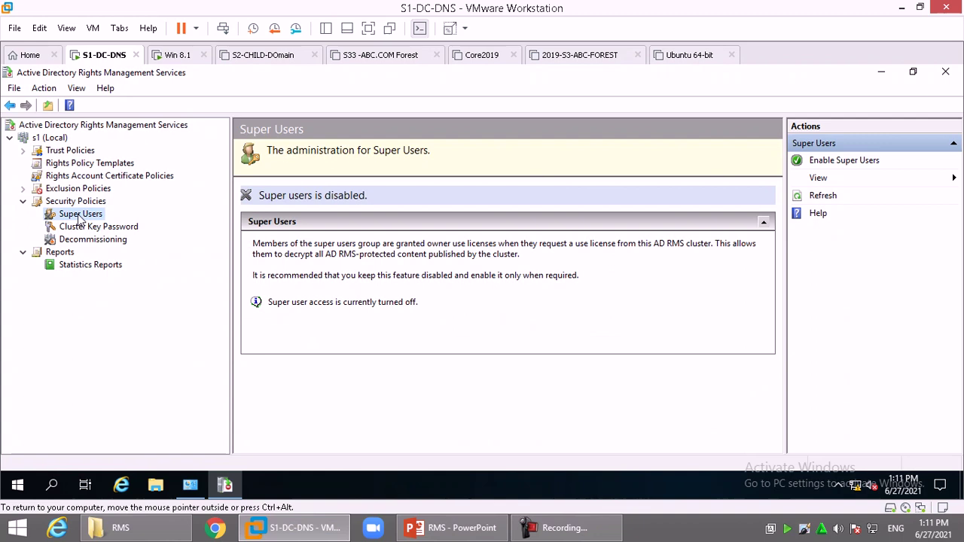
click(840, 166)
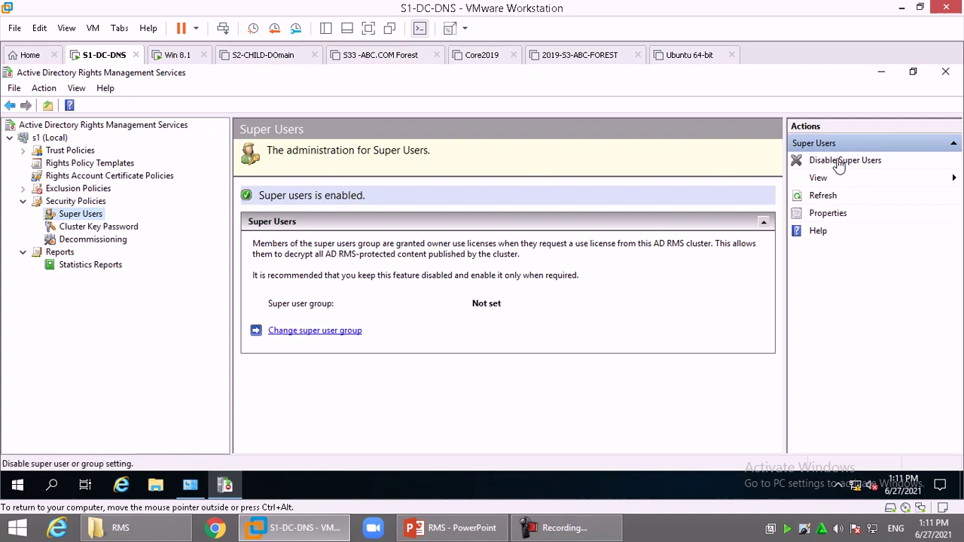
click(299, 331)
click(525, 263)
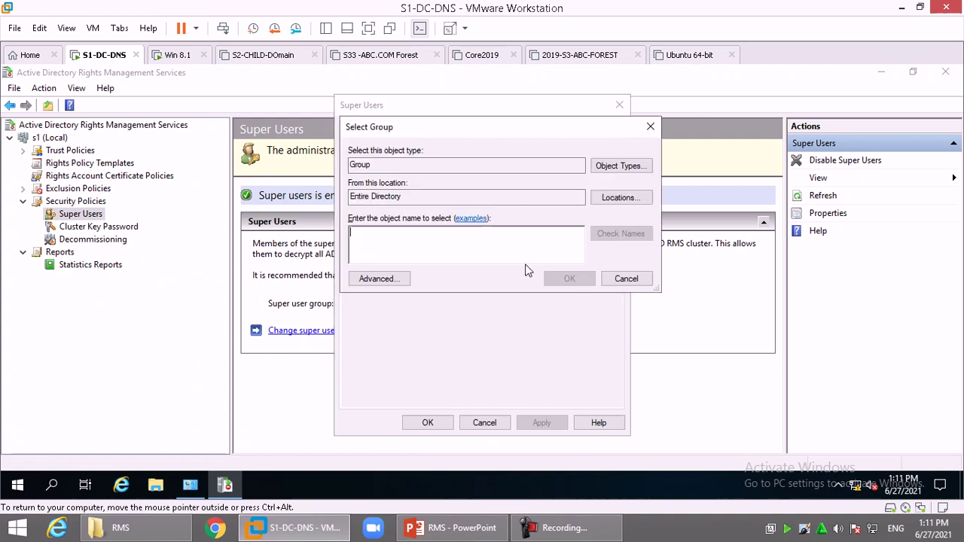
text(super)
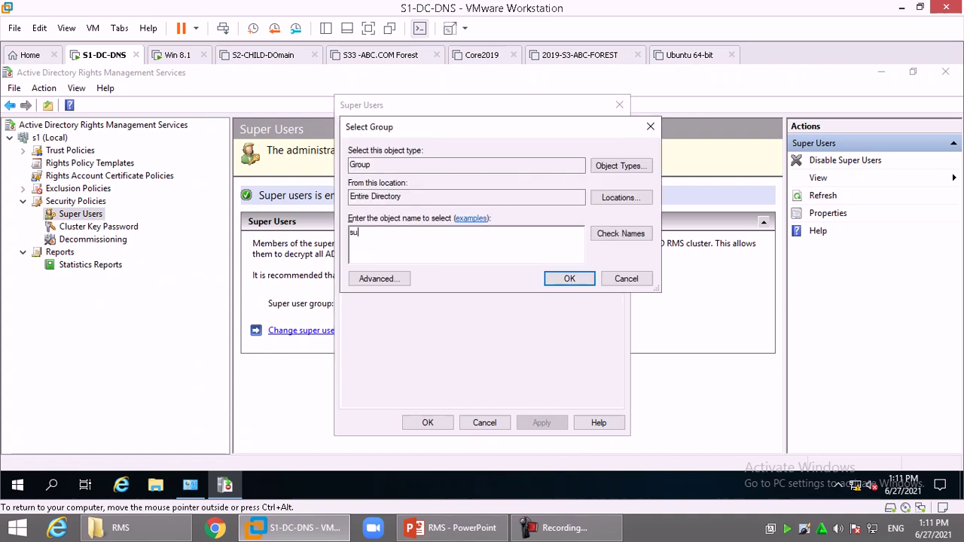
key(Return)
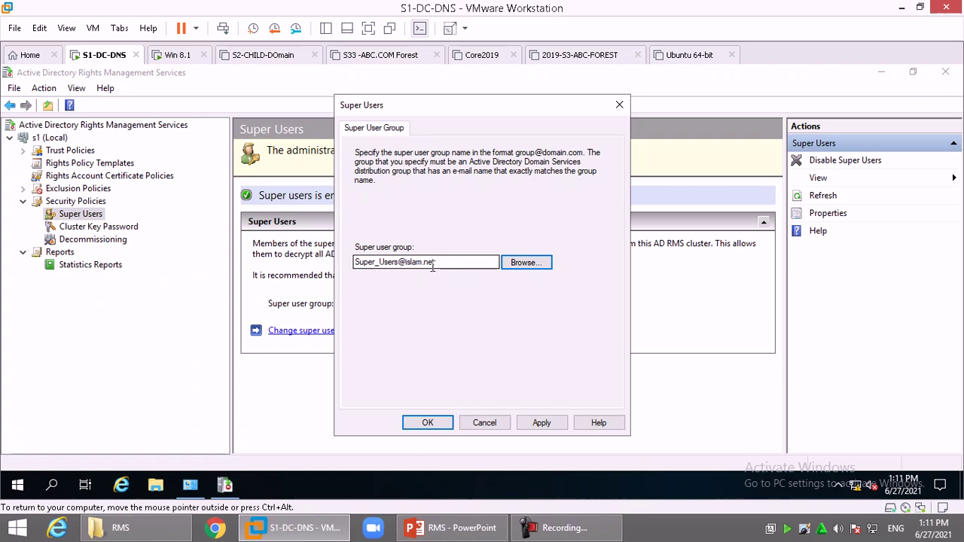
click(542, 423)
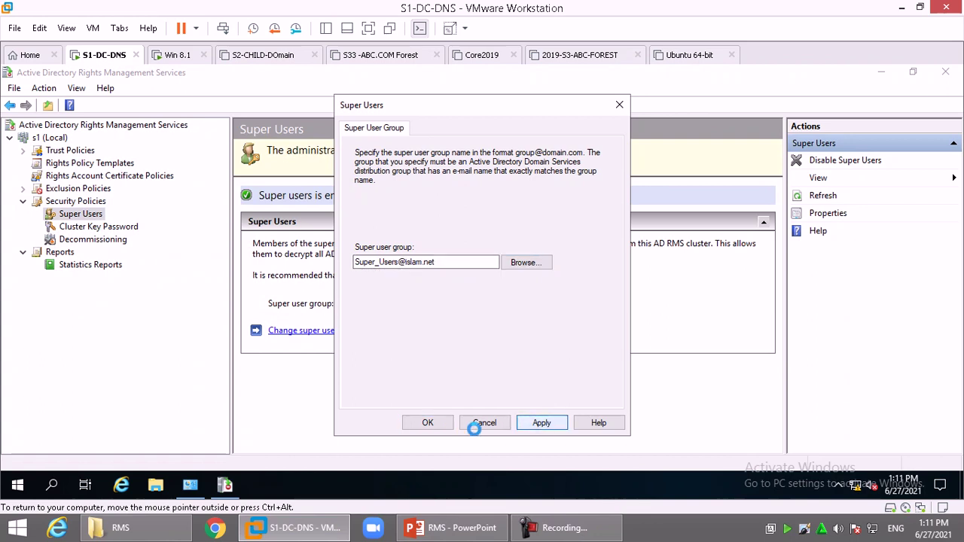
click(429, 422)
click(429, 422)
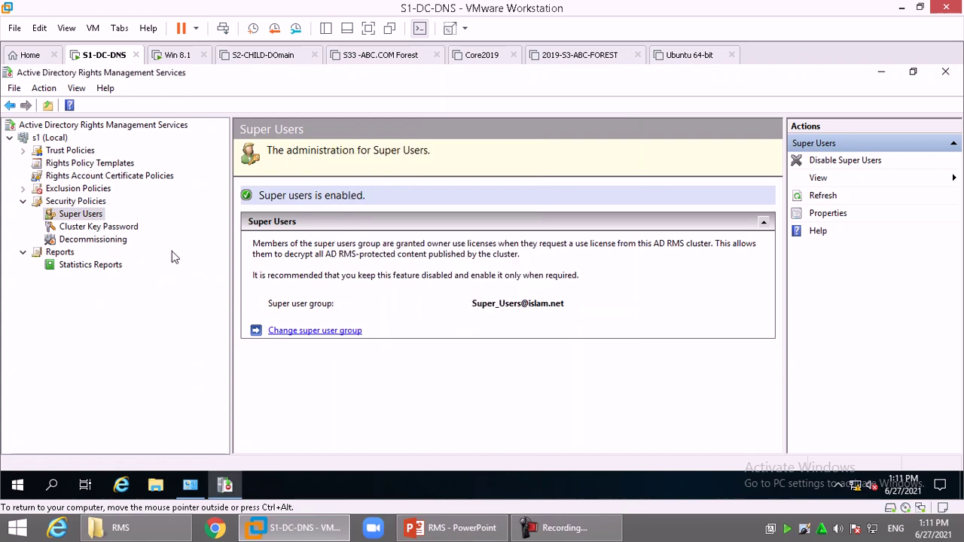
click(105, 227)
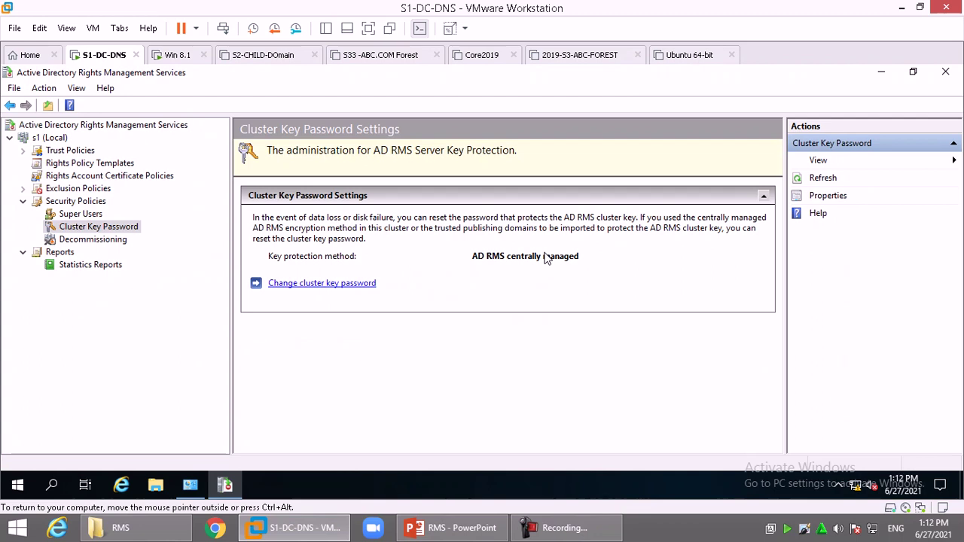
- Check the decommissioning settings, then open Exclusion Policies in the console tree
click(88, 242)
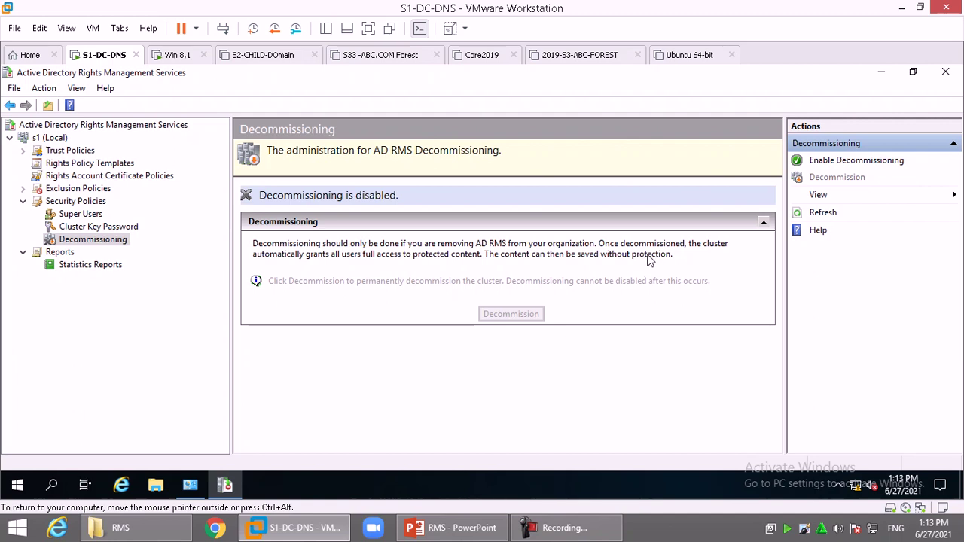
click(23, 202)
double_click(84, 193)
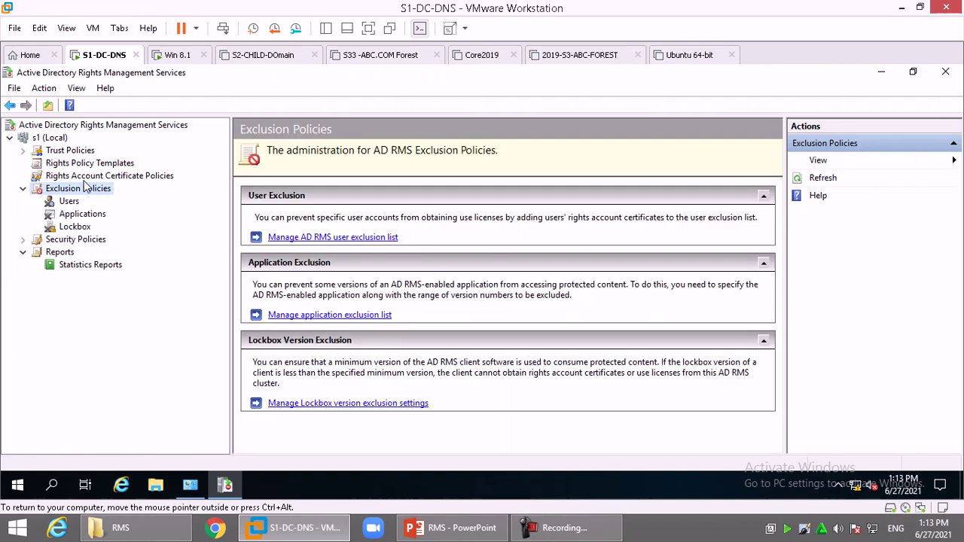
- Look over the user, application and Lockbox exclusion pages, then show Distributed Rights Policy Templates
click(70, 204)
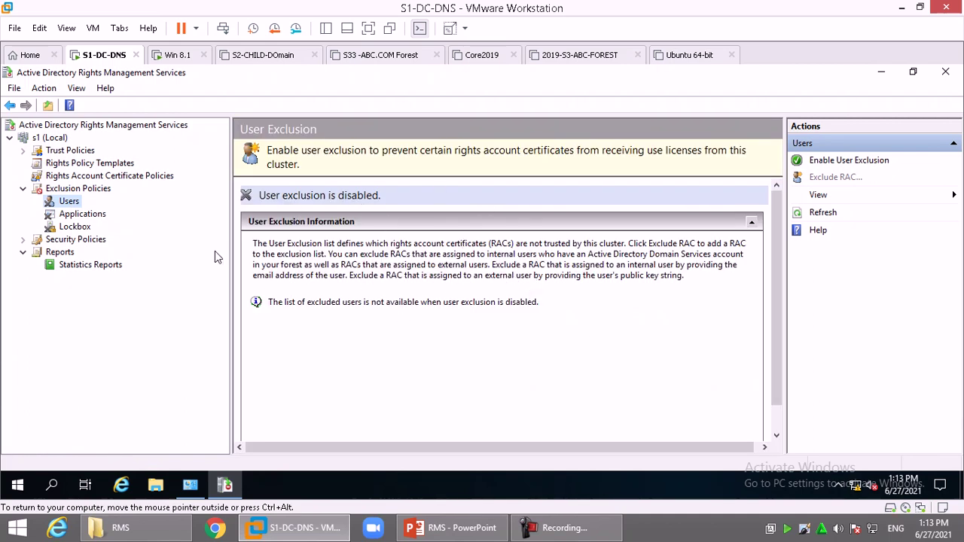
click(80, 214)
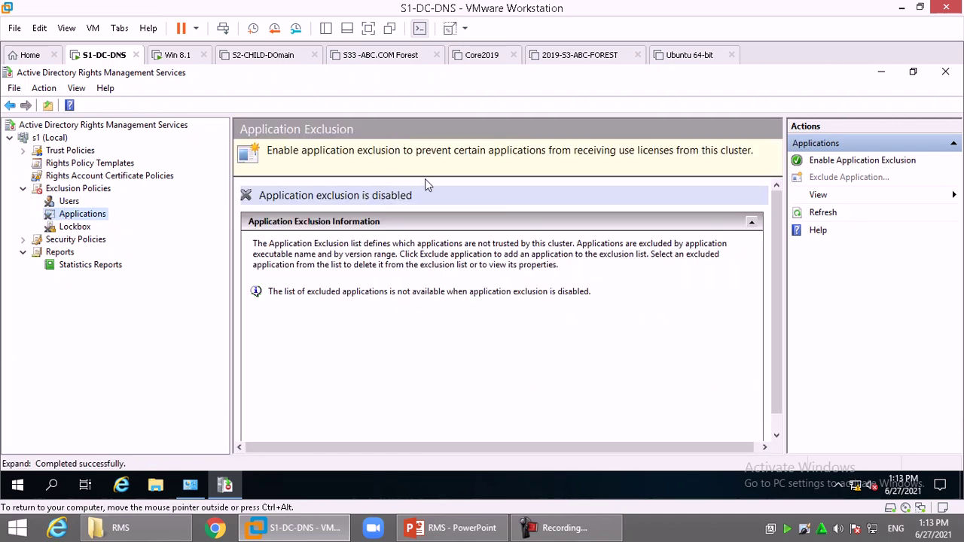
click(79, 228)
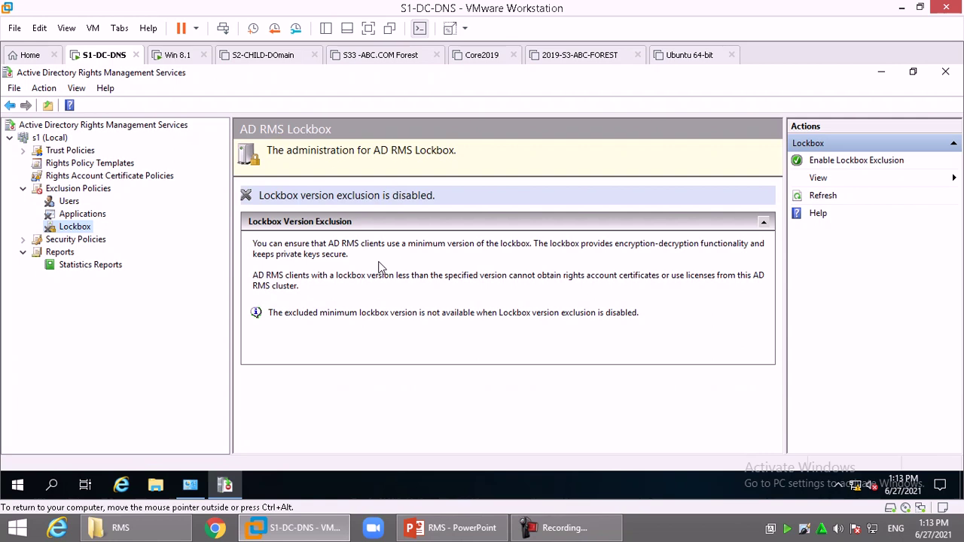
click(22, 188)
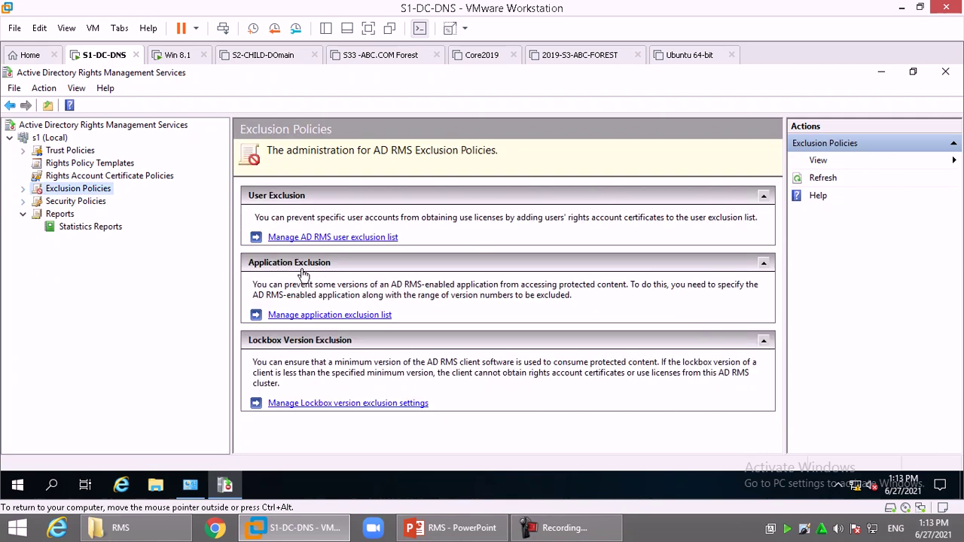
click(102, 166)
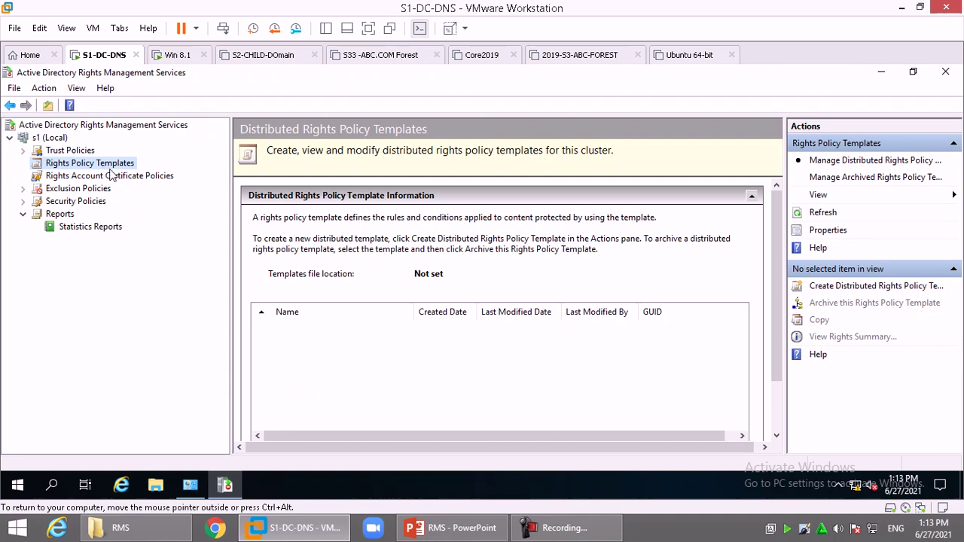
- Start a new rights policy template identified by name 'view' and description 'view'
click(830, 289)
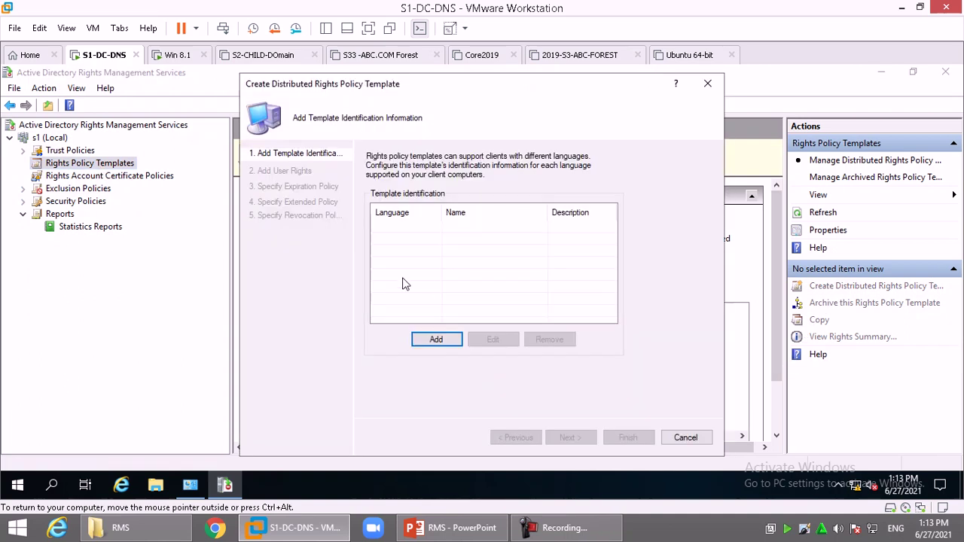
click(433, 338)
click(515, 270)
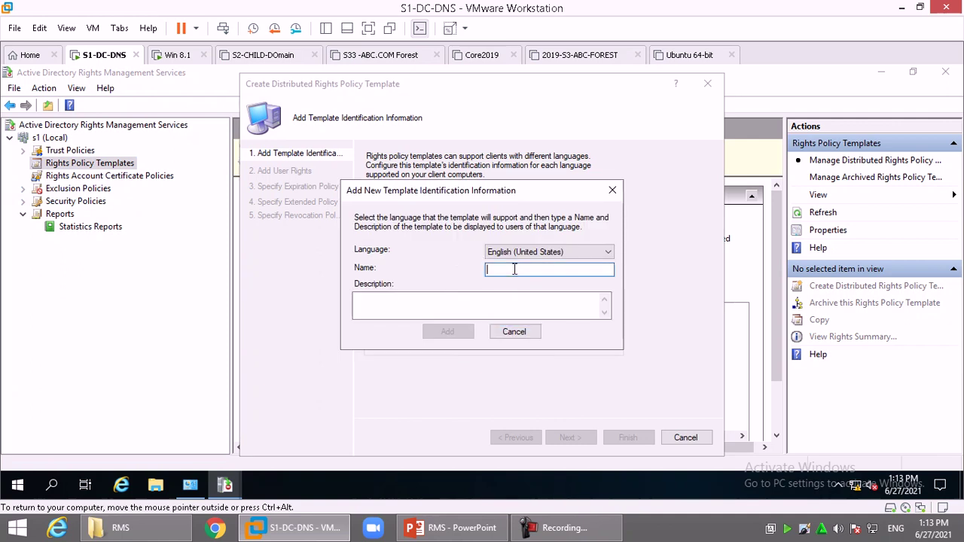
text(view)
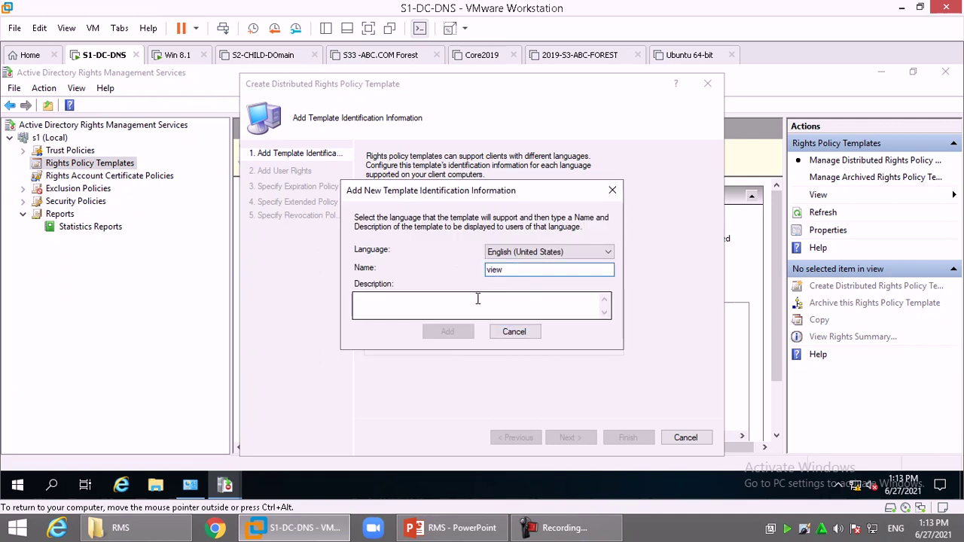
click(465, 297)
text(view)
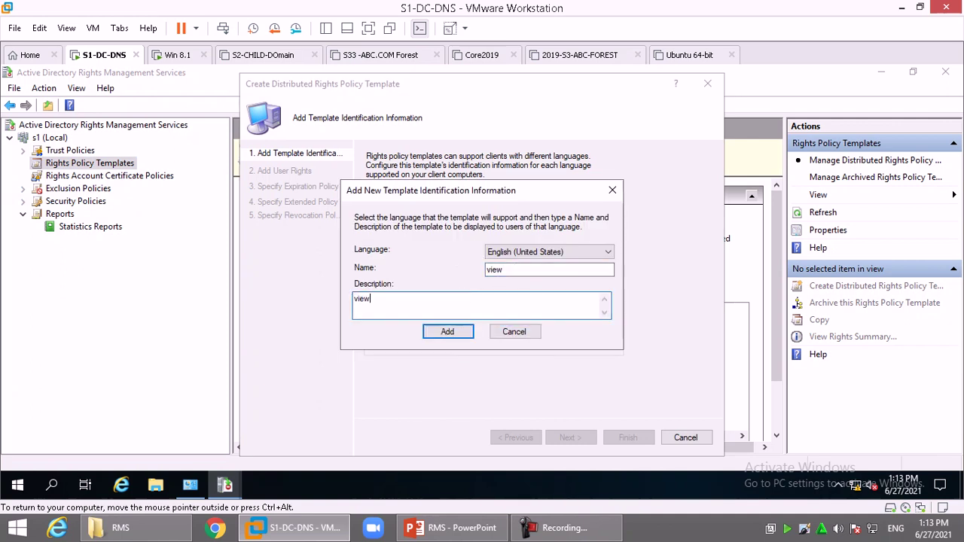
click(459, 337)
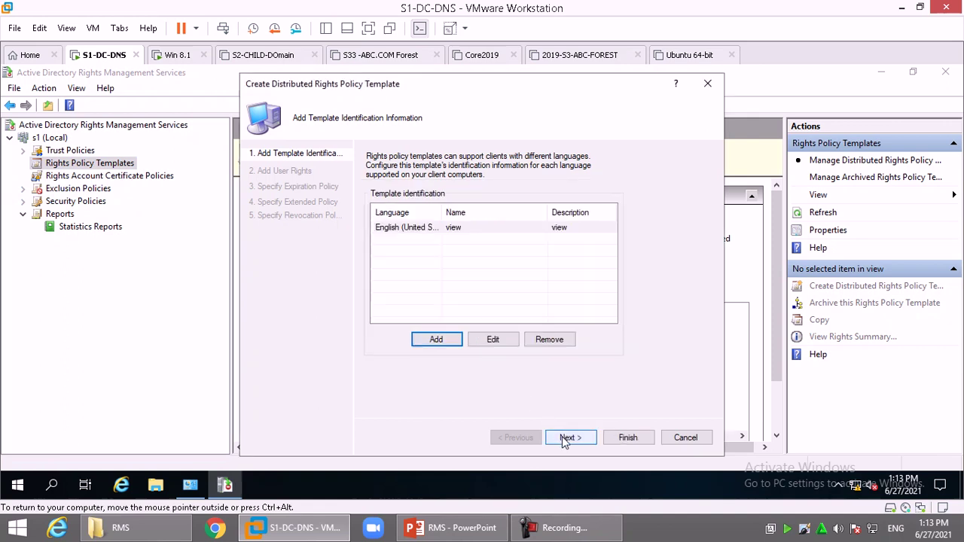
click(562, 437)
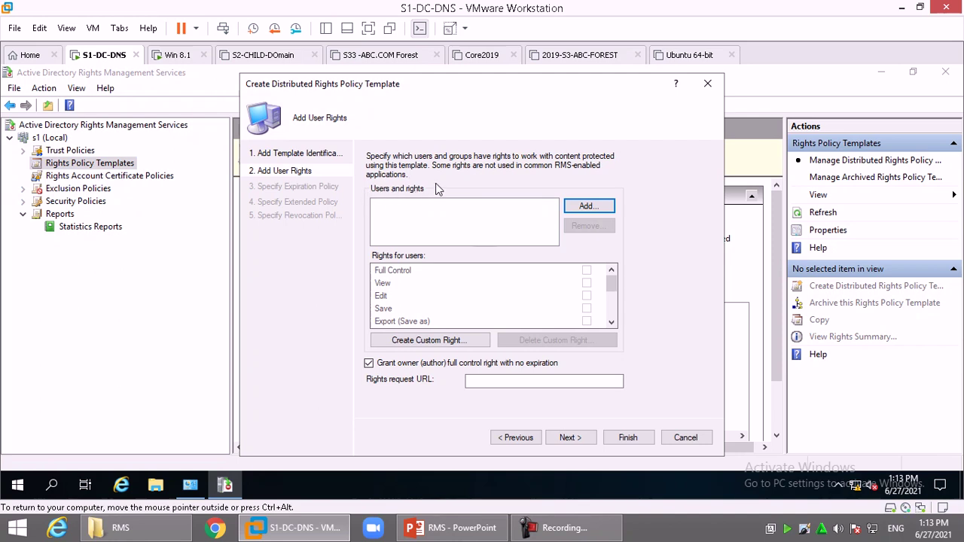
- Add Anyone to the template's users and grant it only the View right
click(588, 208)
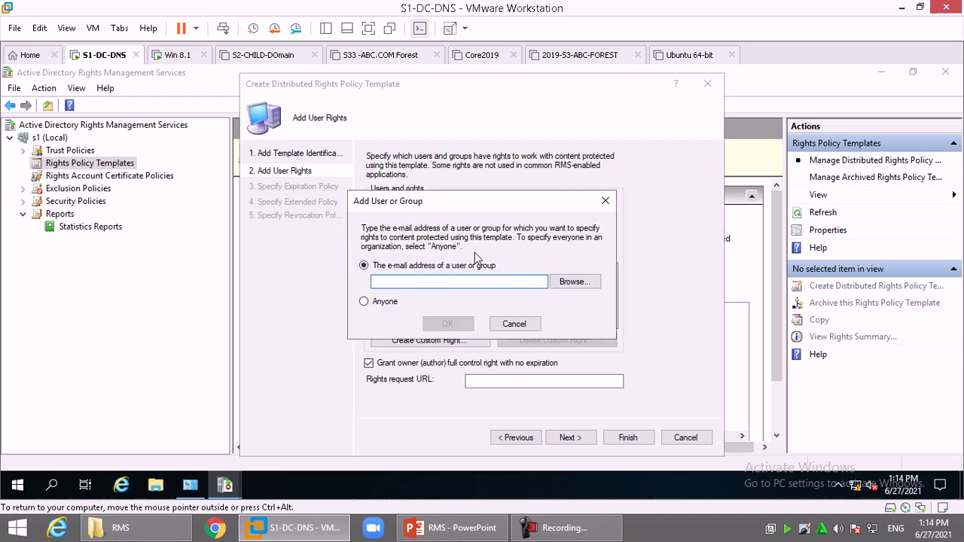
click(376, 304)
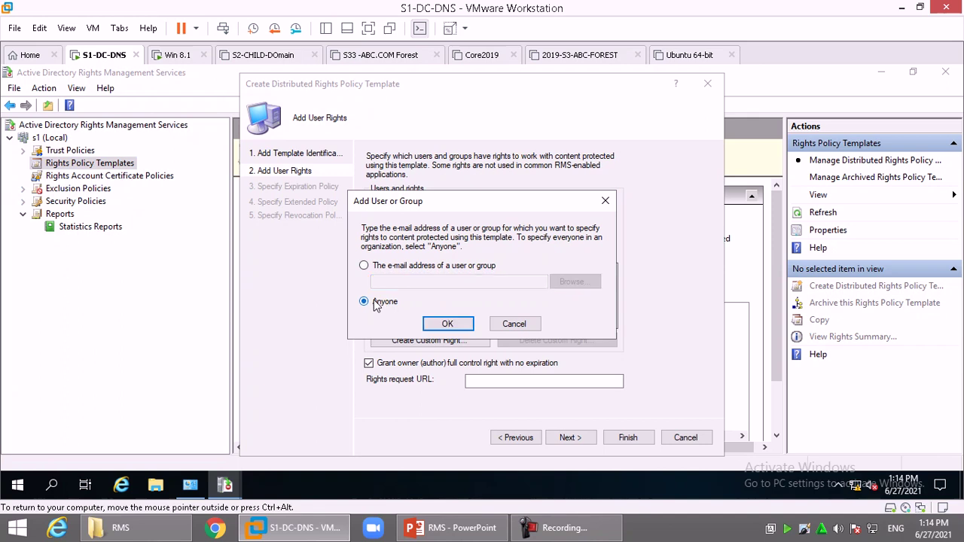
click(448, 324)
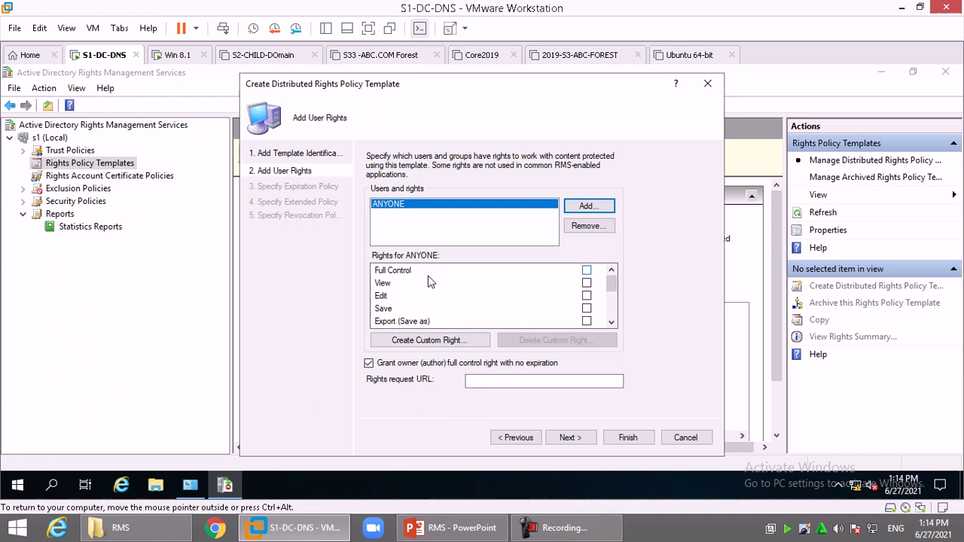
click(392, 212)
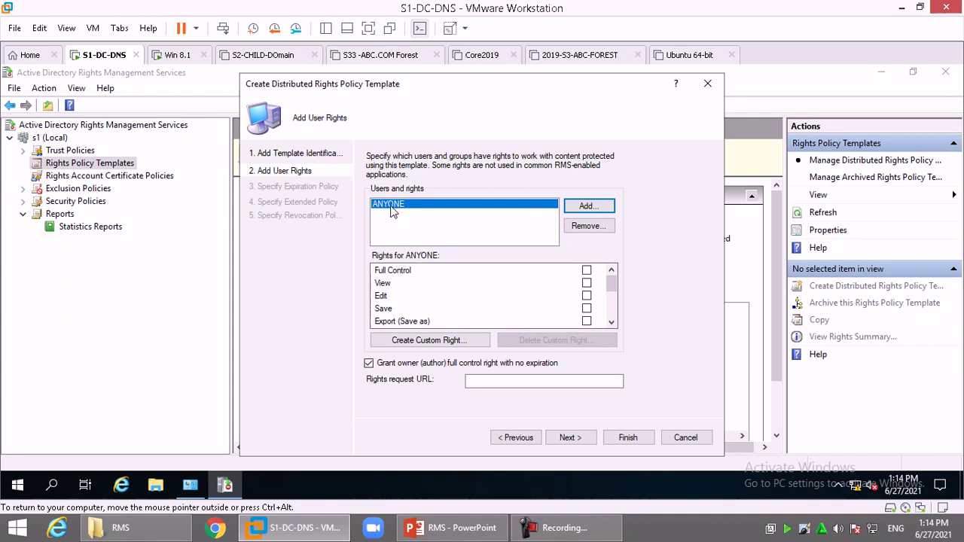
click(586, 285)
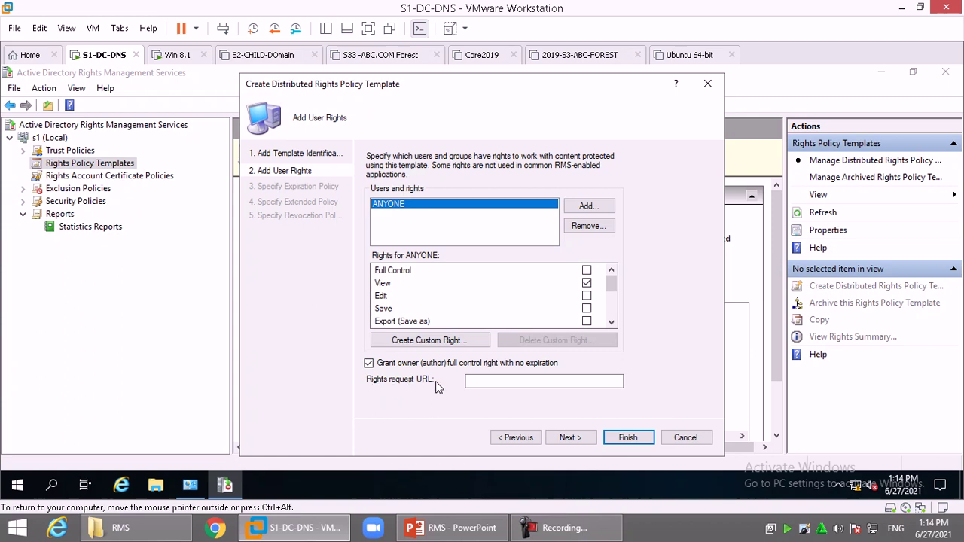
click(480, 379)
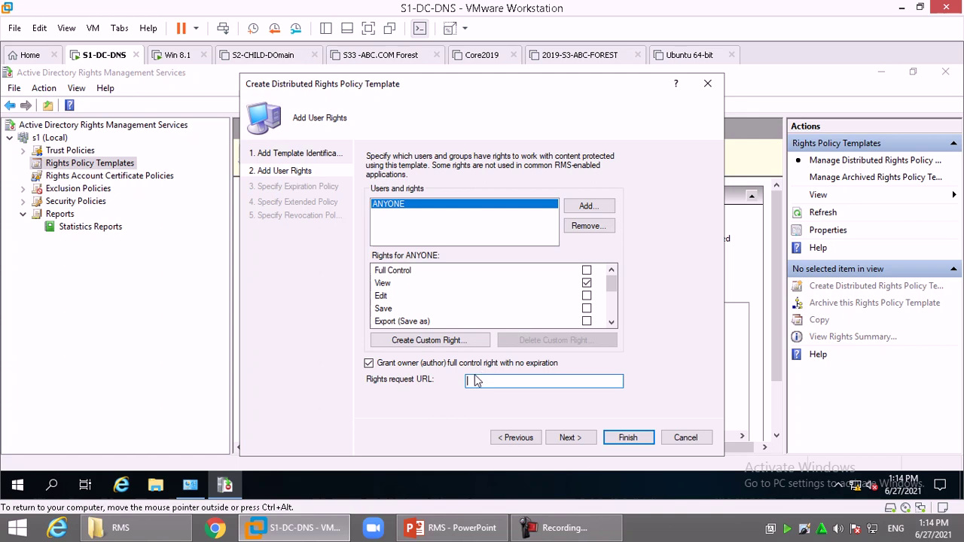
click(566, 438)
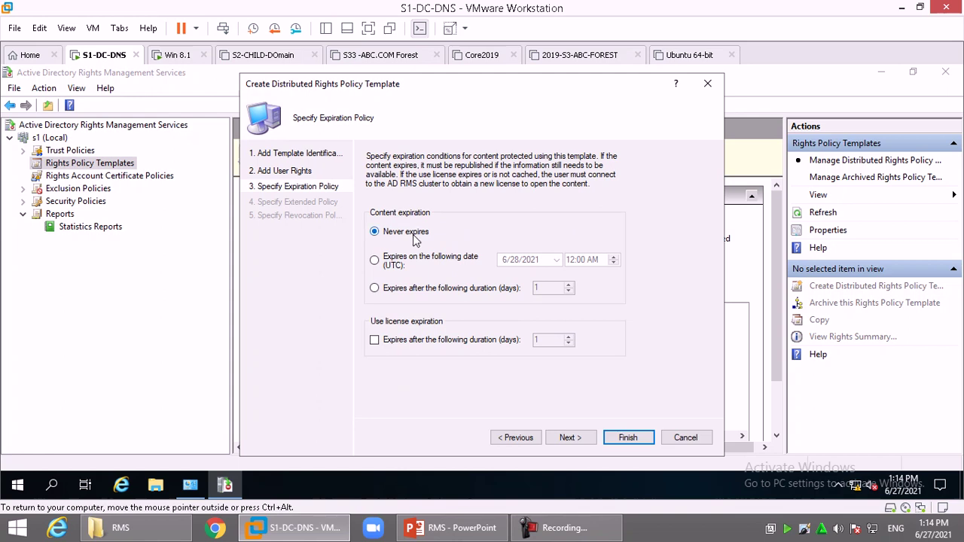
- Try the date and 2-day expiration options, then set content back to Never expires
click(390, 271)
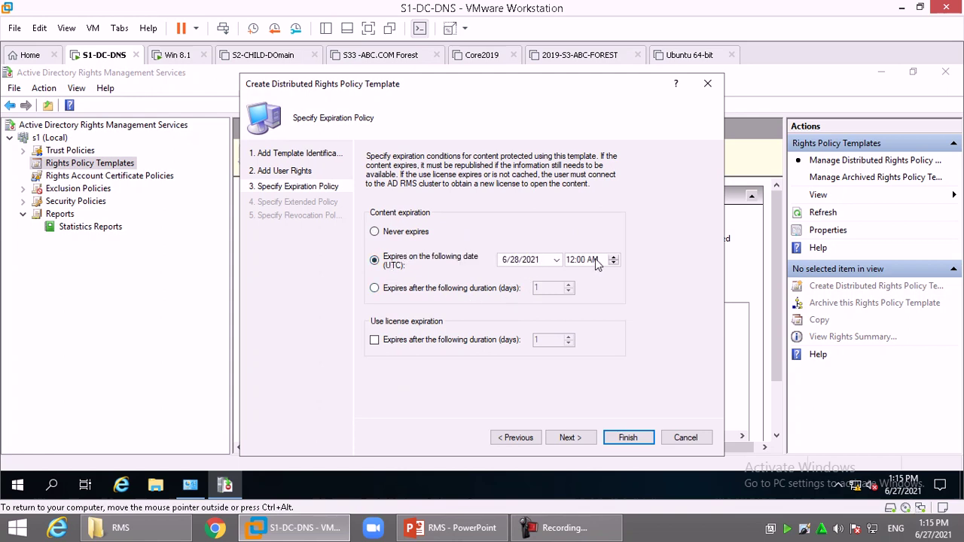
click(399, 288)
double_click(549, 290)
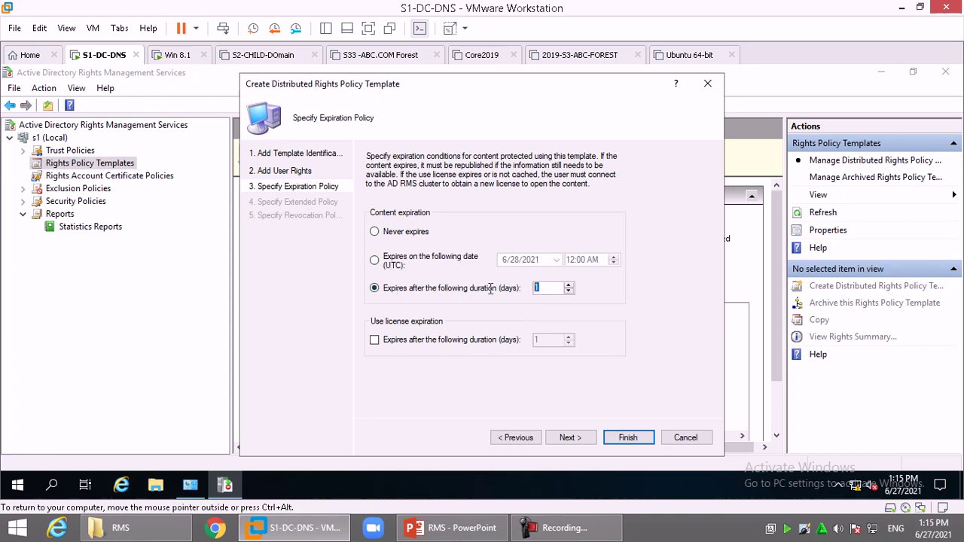
text(2)
click(397, 235)
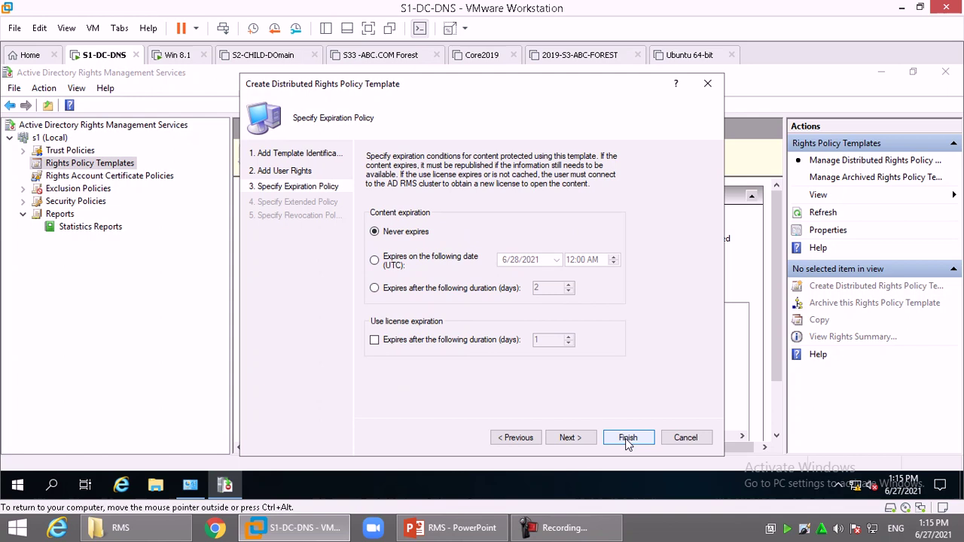
click(568, 438)
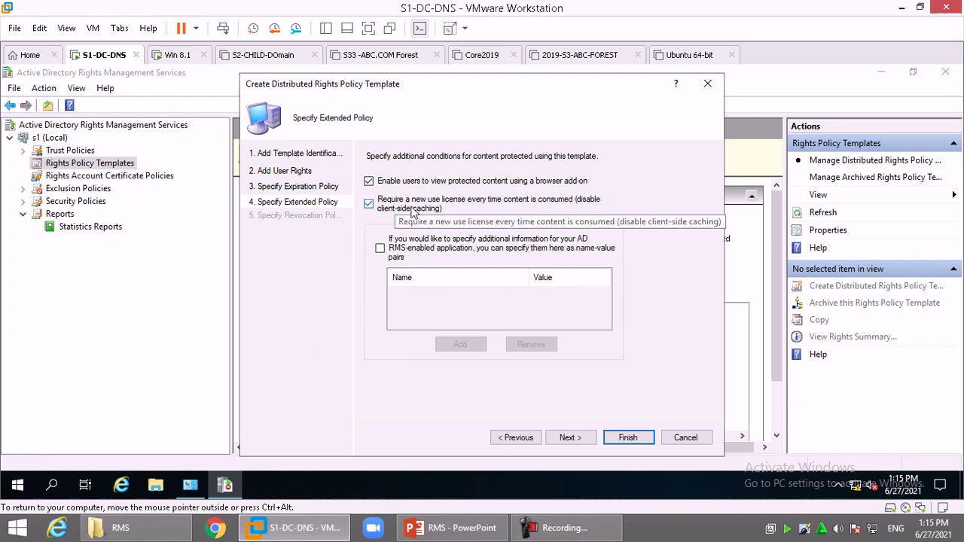
- Untick 'Require a new use license every time content is consumed' and finish the view template
click(412, 211)
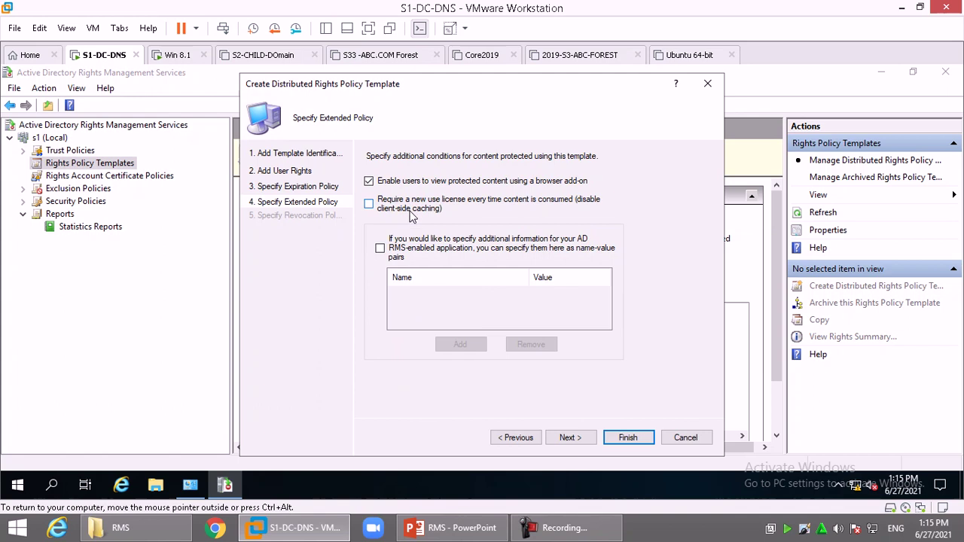
click(637, 437)
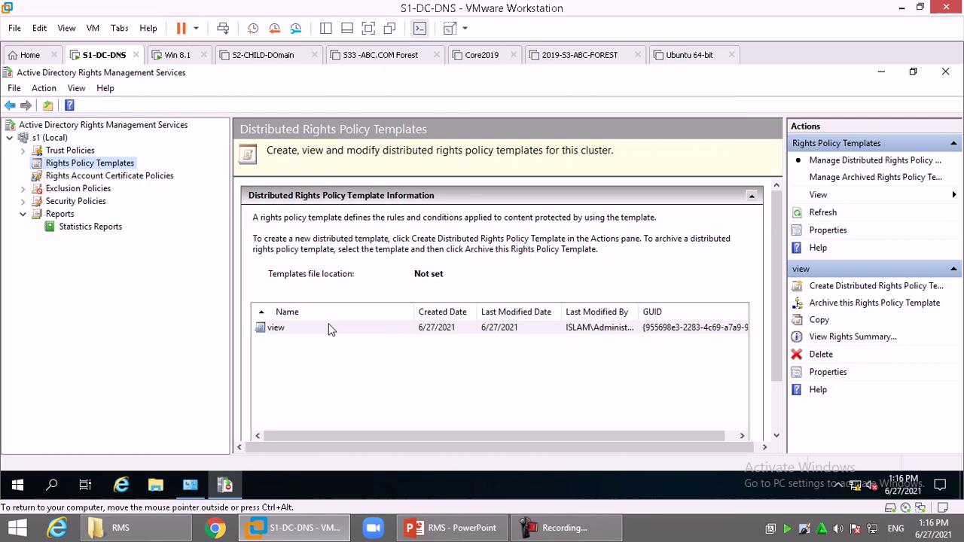
- On the Win 8.1 VM, sign in as another user with the domain user's name and password
click(181, 56)
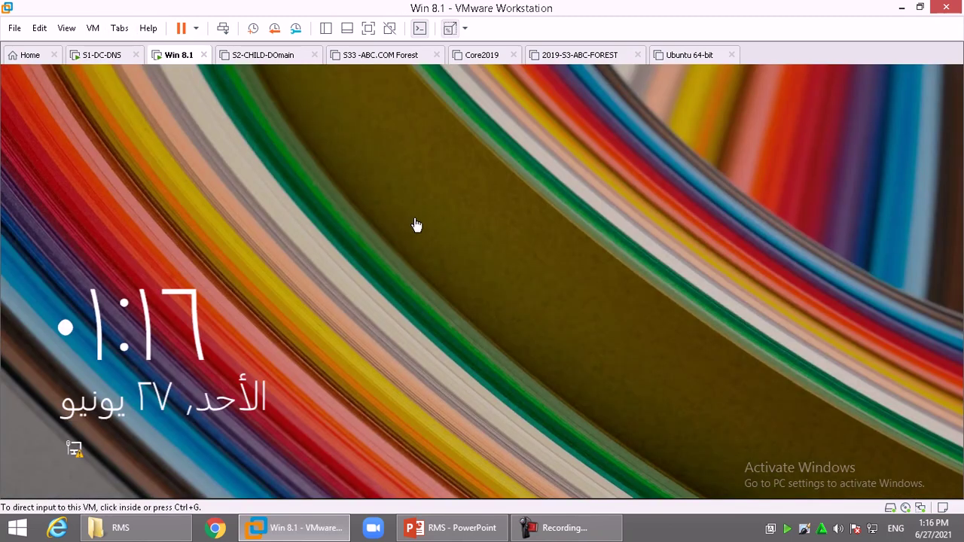
click(386, 262)
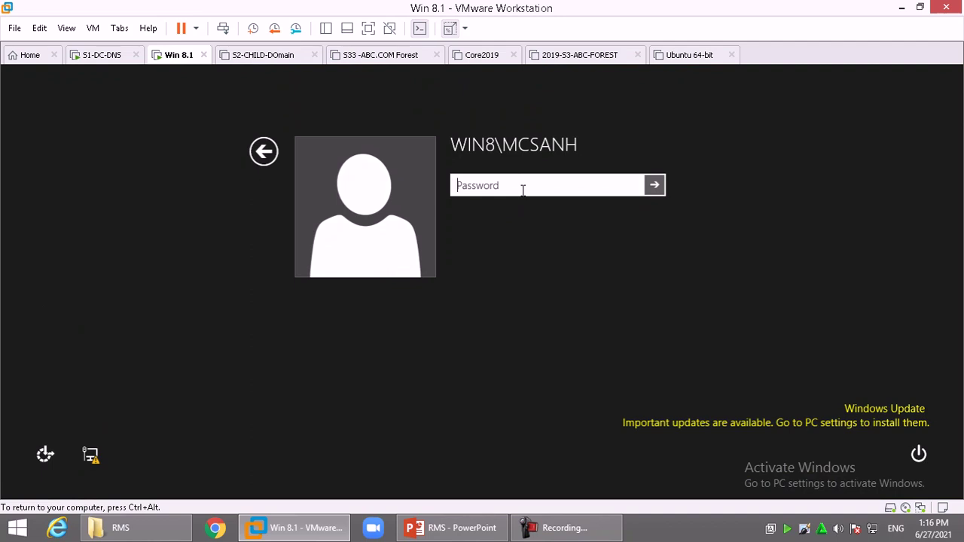
click(263, 151)
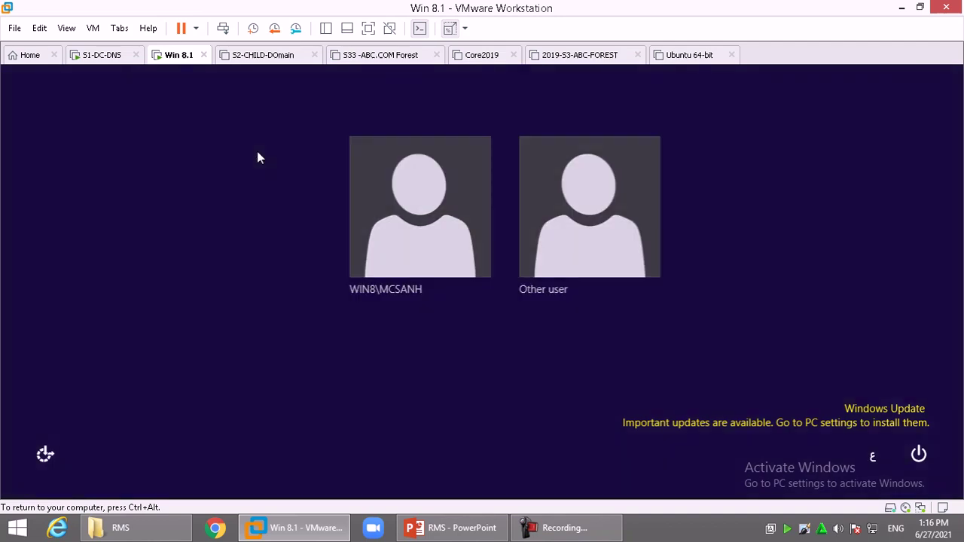
click(571, 237)
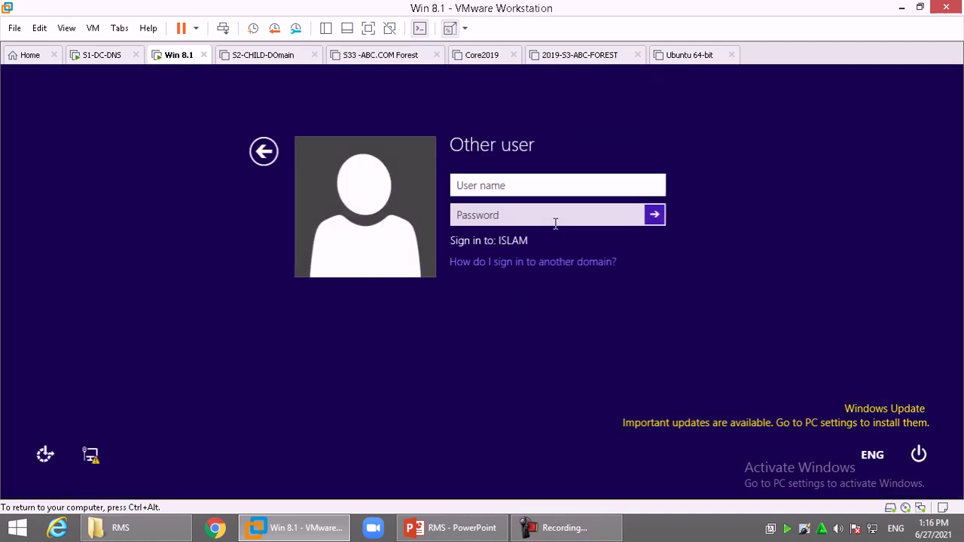
text(ali)
key(Tab)
text(Pa$$w0rd)
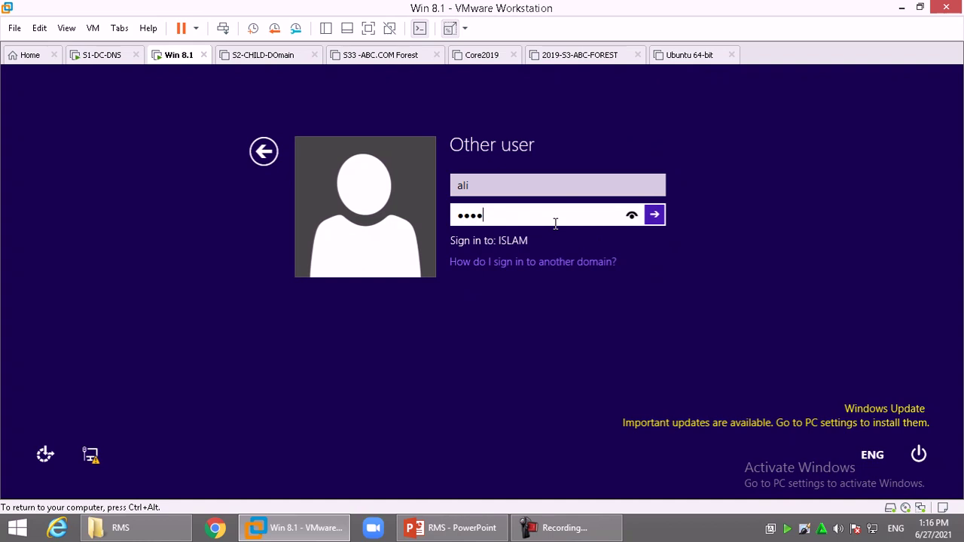
key(Return)
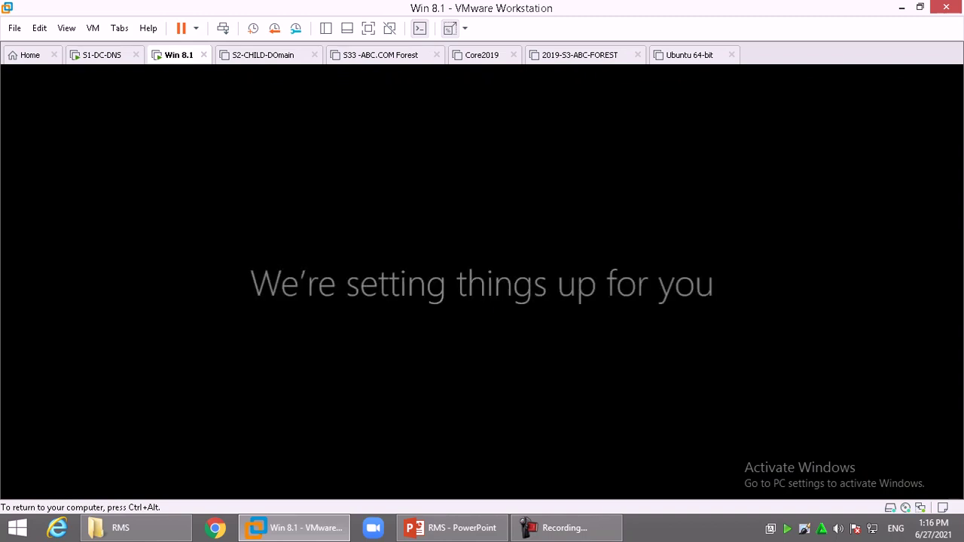
- Sign out, then sign back in to the domain user's account with its password
click(566, 528)
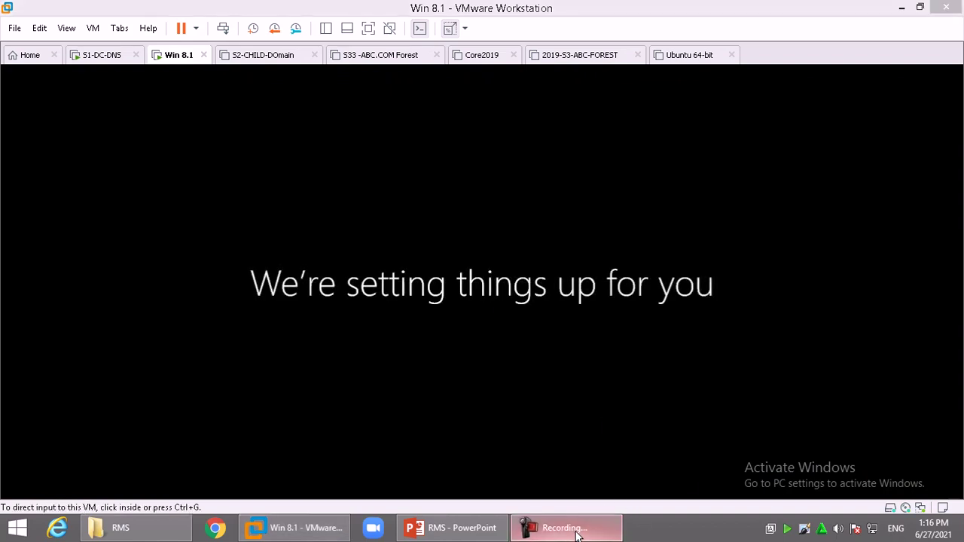
click(898, 465)
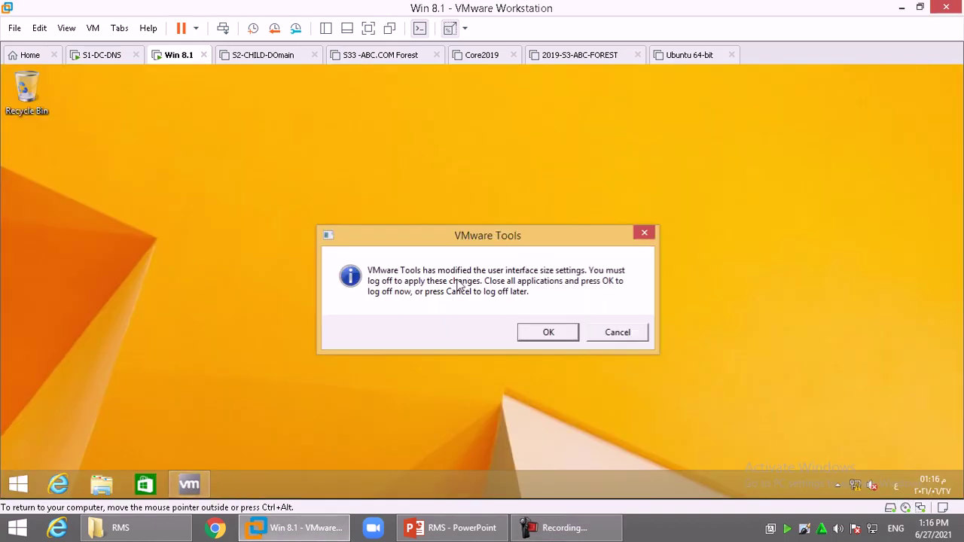
click(548, 332)
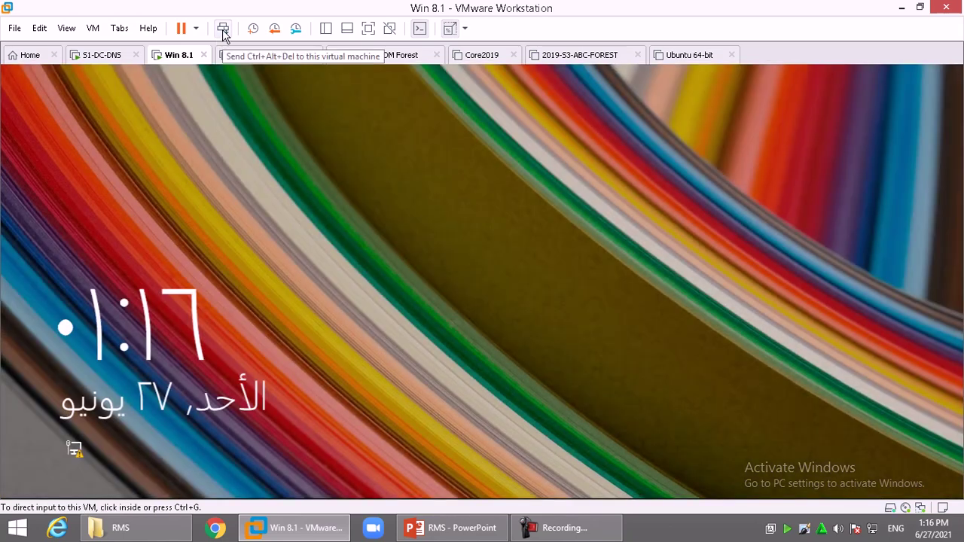
click(222, 29)
click(421, 229)
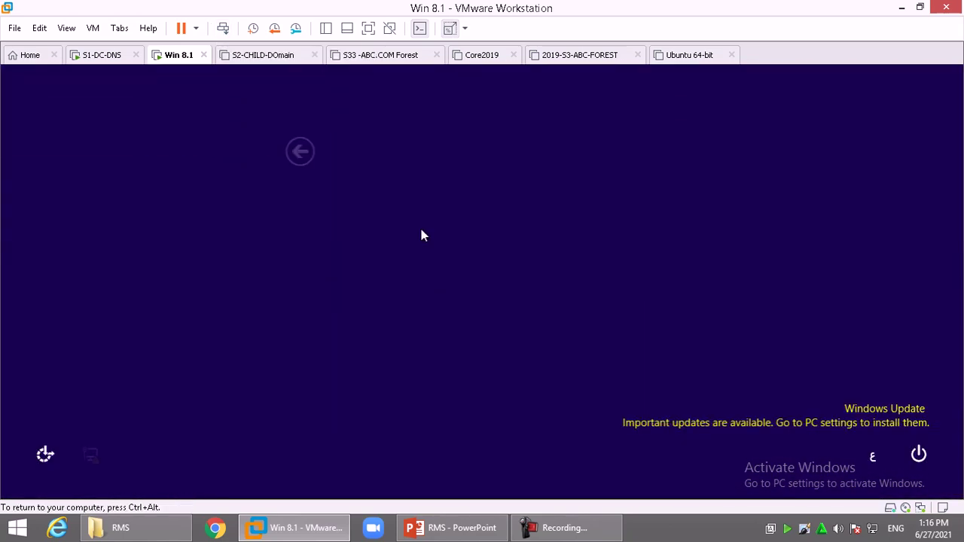
text(•••••••)
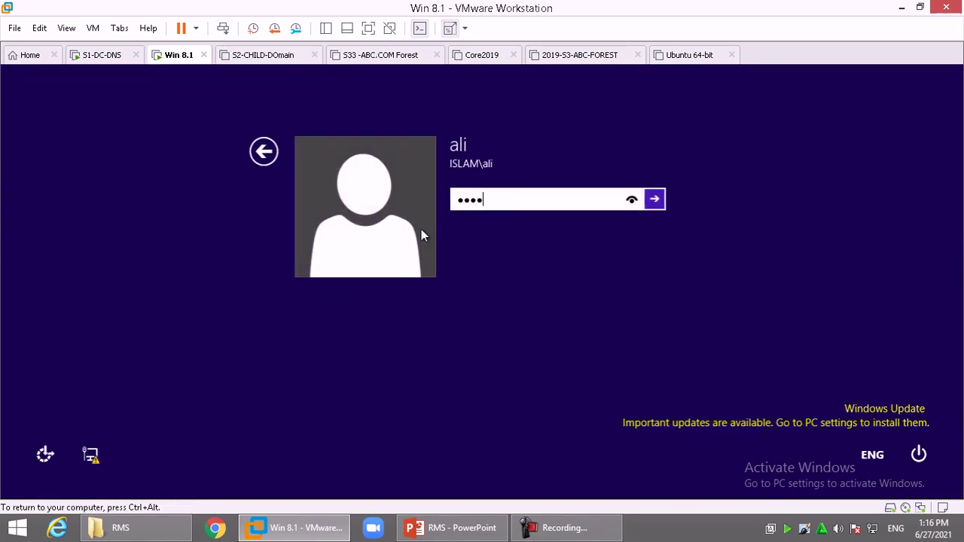
key(Return)
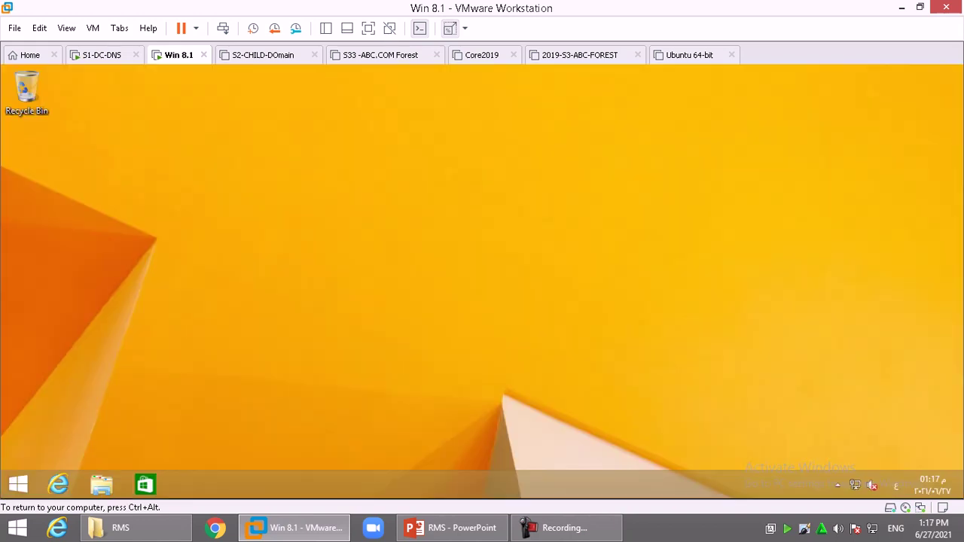
- Open Local Disk (C:) and create a folder named data
click(101, 484)
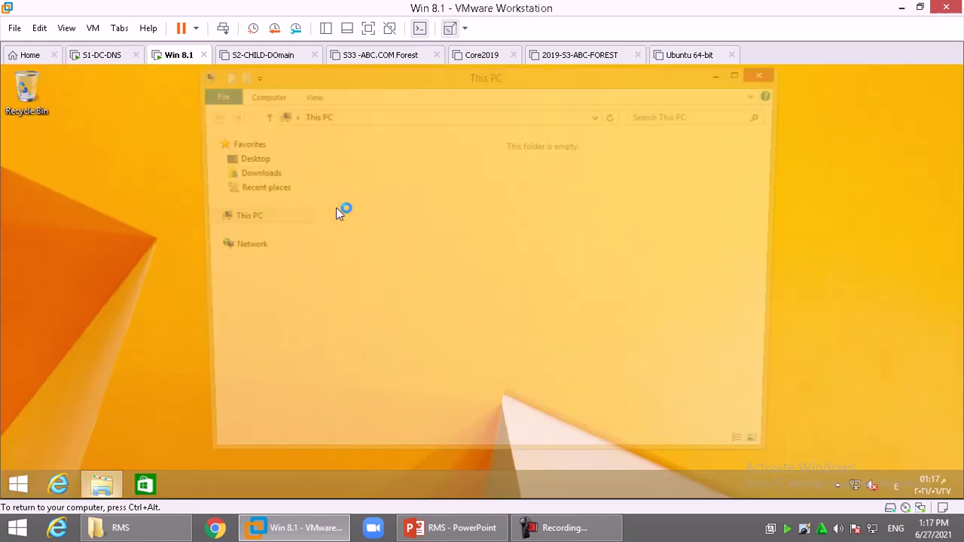
click(392, 315)
double_click(392, 315)
right_click(374, 273)
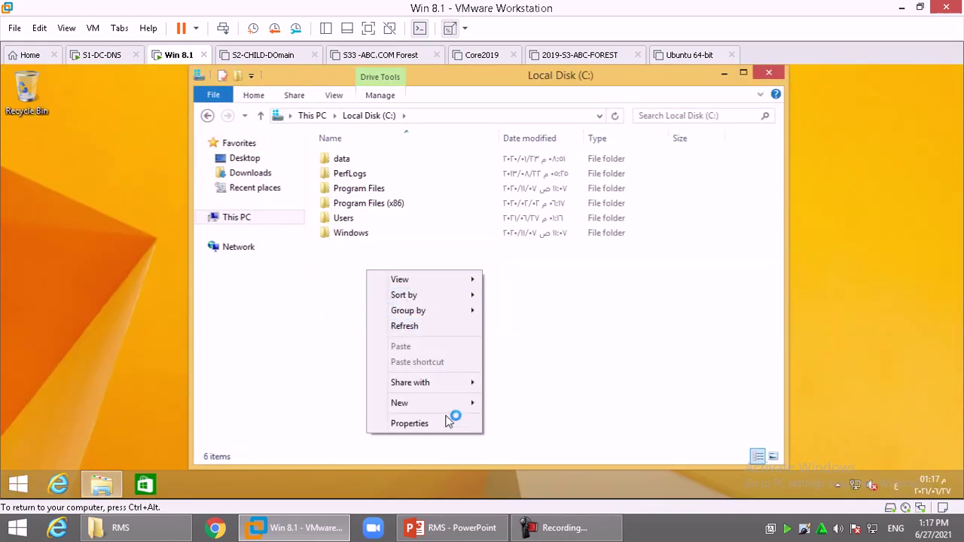
click(503, 403)
text(يشفش)
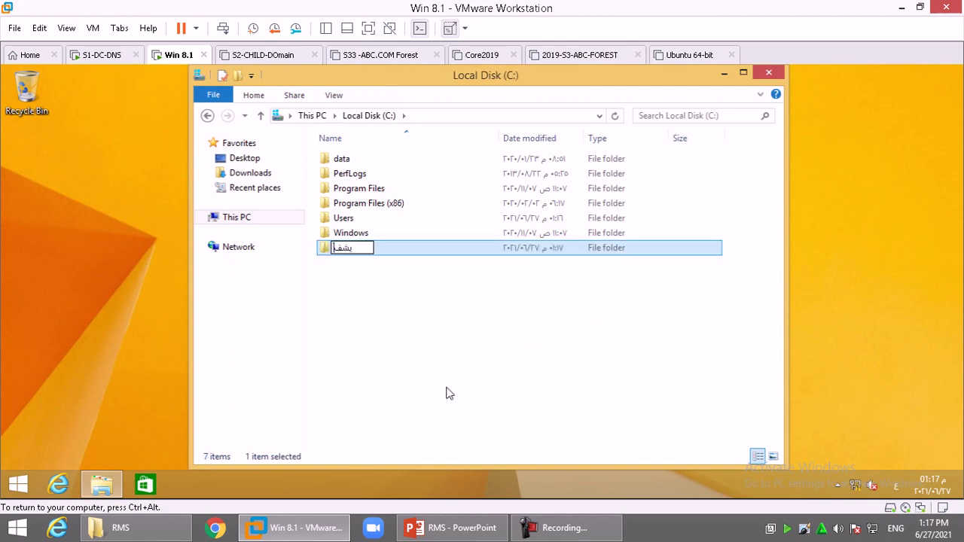
key(Return)
key(F2)
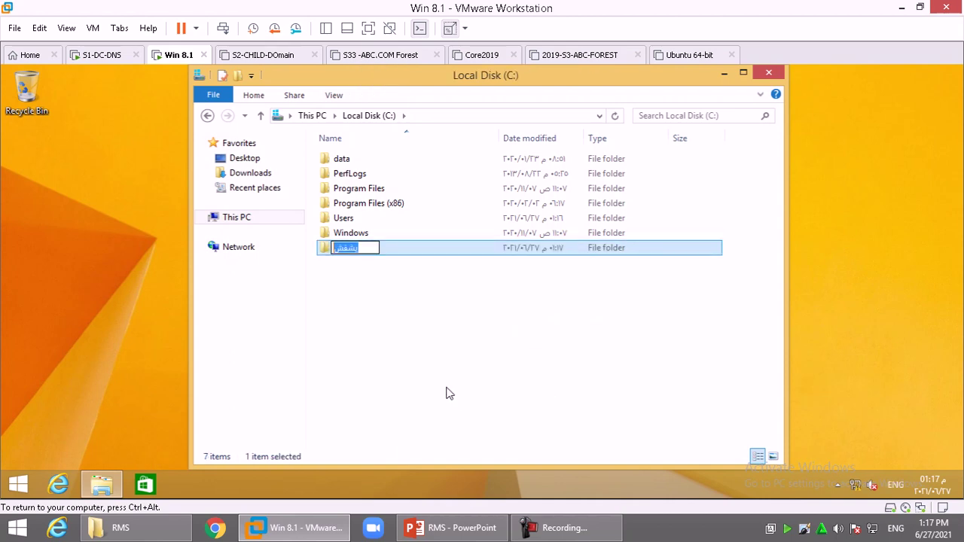
text(data)
key(Return)
key(Return)
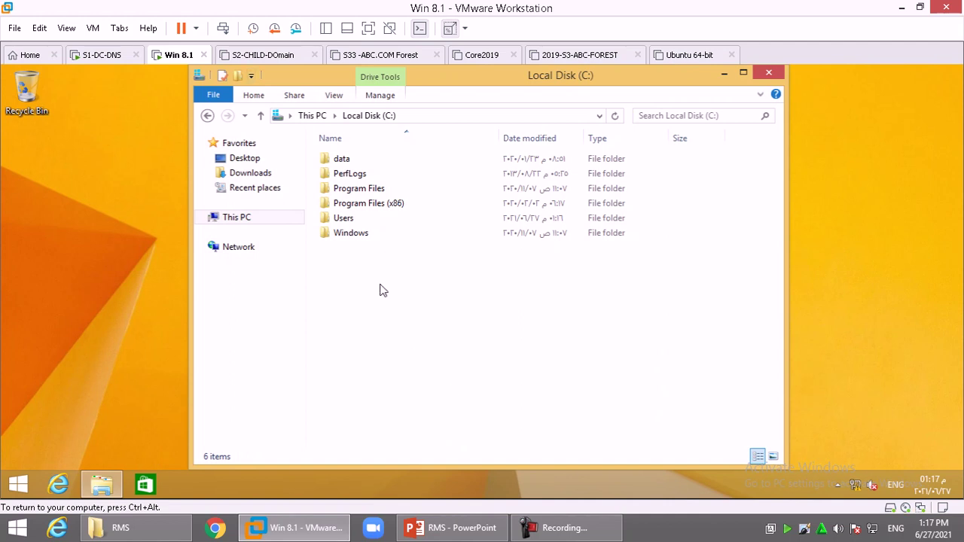
- Permanently delete the secret file from C:\data and create a Word document named ali-file
double_click(345, 159)
click(350, 162)
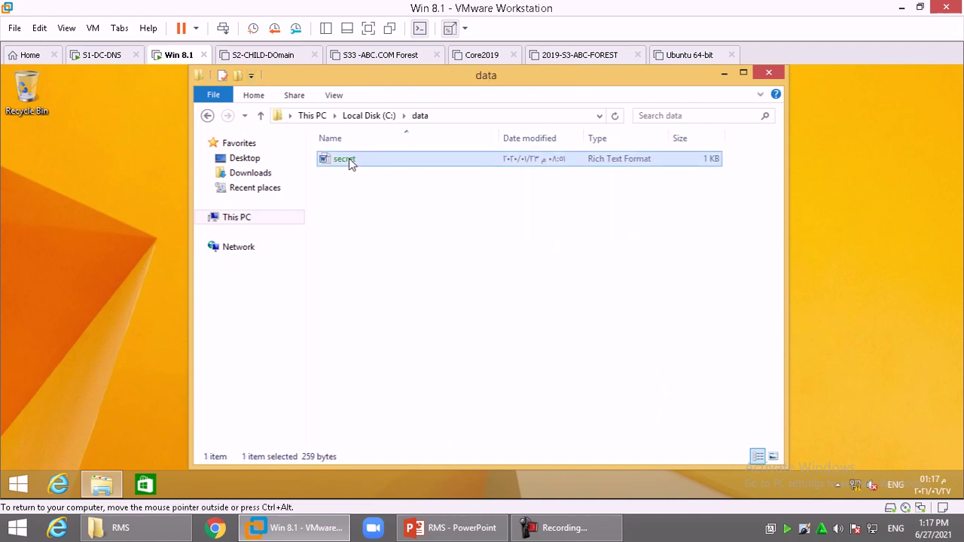
key(shift+Delete)
key(Return)
right_click(362, 165)
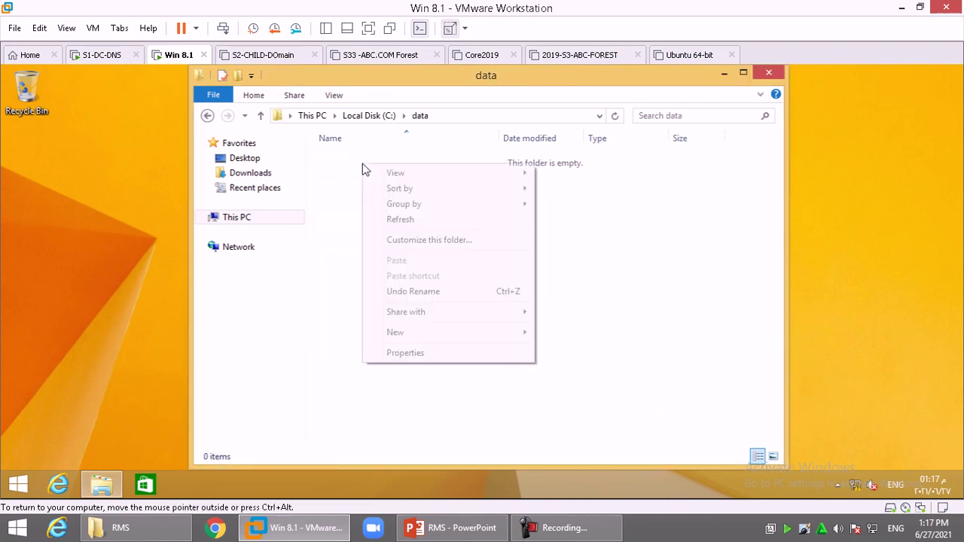
mouse_move(448, 334)
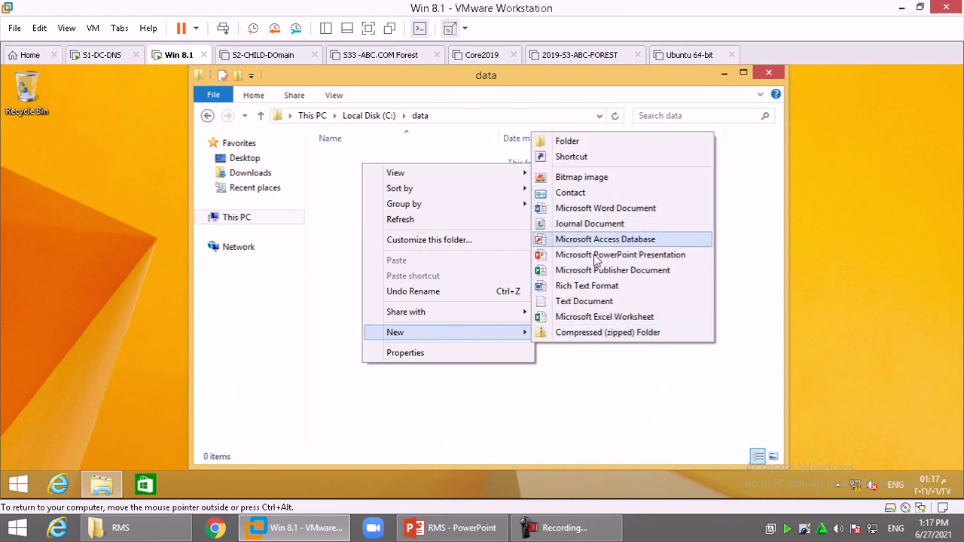
click(592, 208)
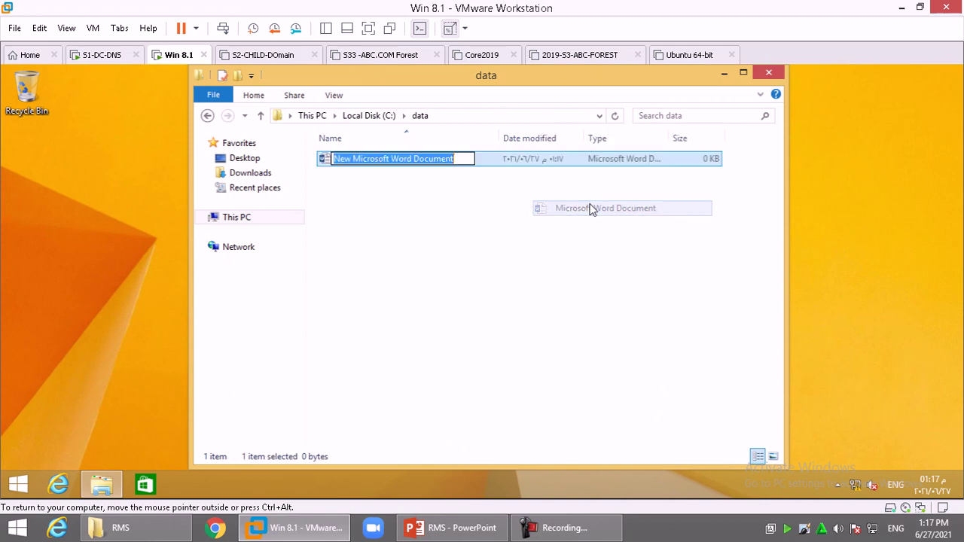
text(ali-file)
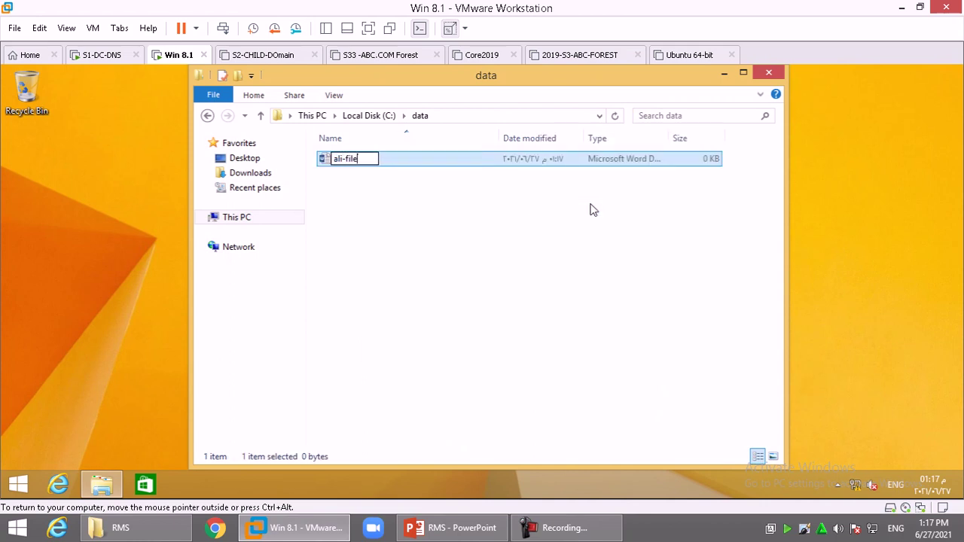
key(Return)
key(Return)
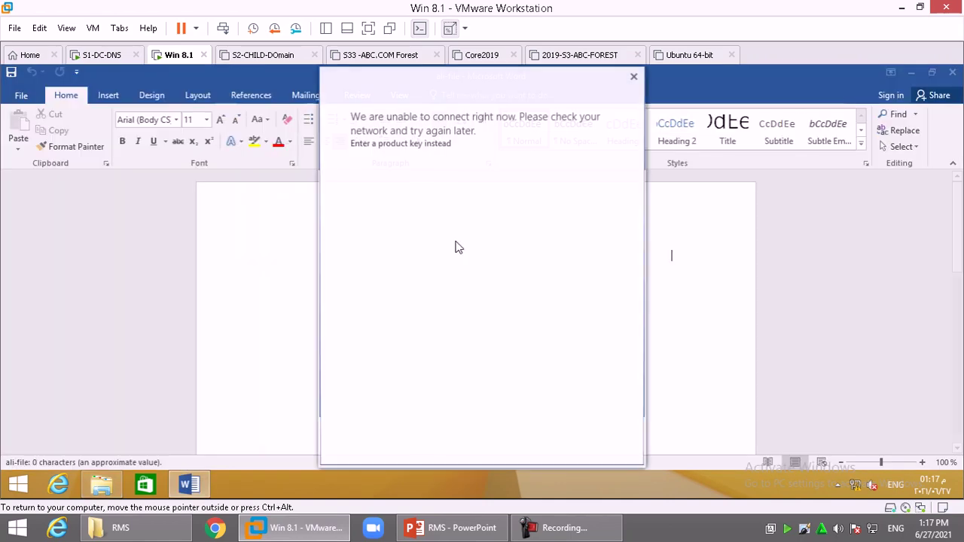
- Dismiss the activation prompt, accept the Office license, and type a line of Arabic text
click(637, 83)
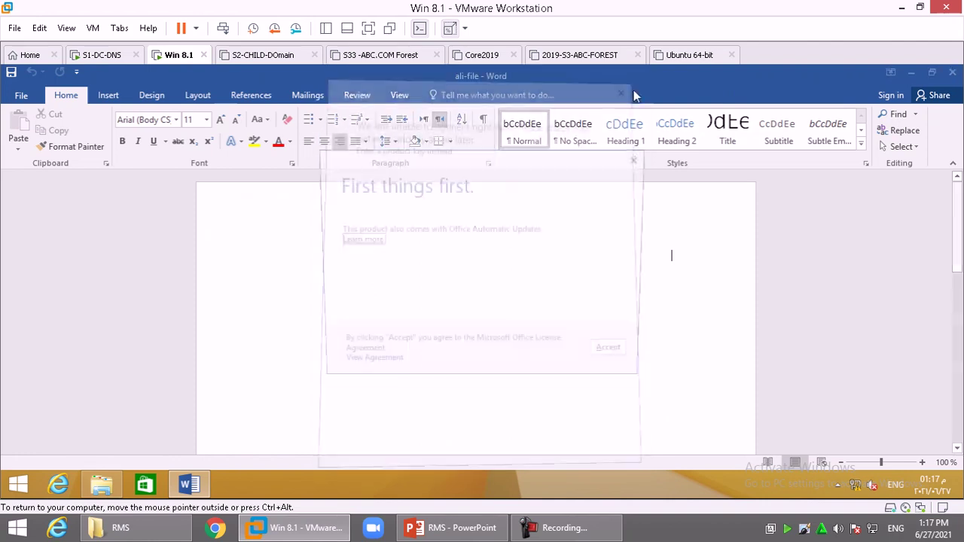
click(622, 359)
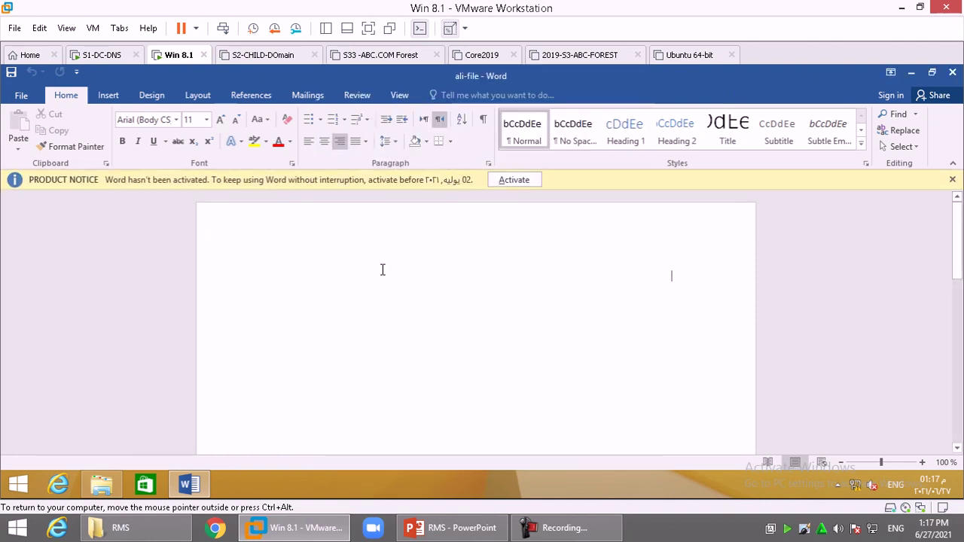
key(alt+shift)
text(سيزرطمتسنطكمسكوطكسوتطكيتوطكت)
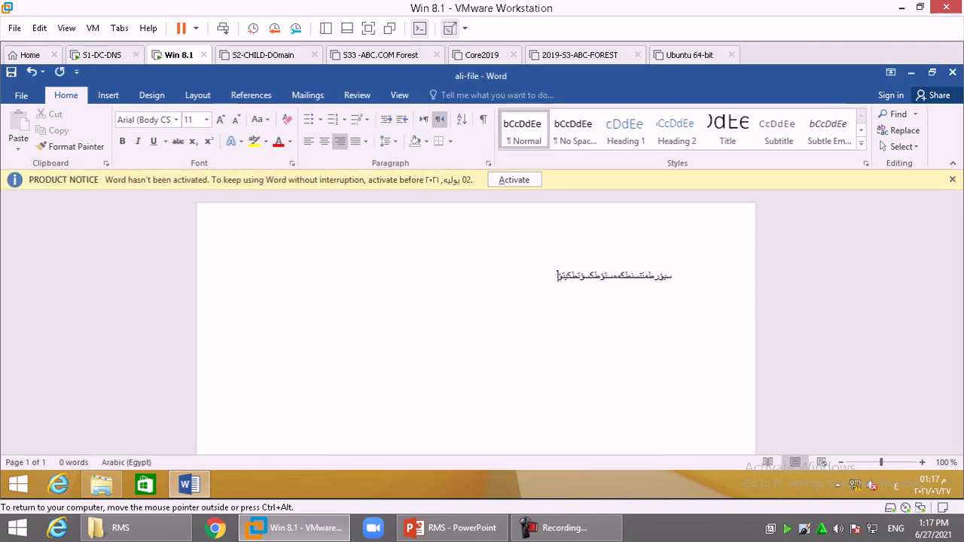
- Enlarge the Arabic line to 36 pt and paste a copy of it below
key(ctrl+a)
key(ctrl+shift+period)
key(ctrl+shift+period)
key(ctrl+shift+period)
key(ctrl+shift+period)
key(ctrl+shift+period)
key(ctrl+shift+period)
key(ctrl+shift+period)
key(ctrl+shift+period)
key(ctrl+shift+period)
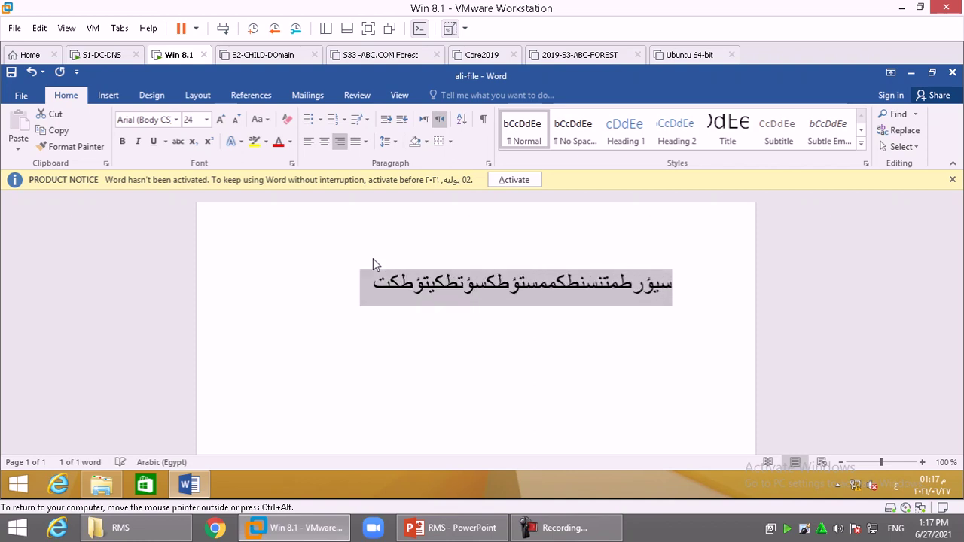
key(ctrl+c)
key(ctrl+End)
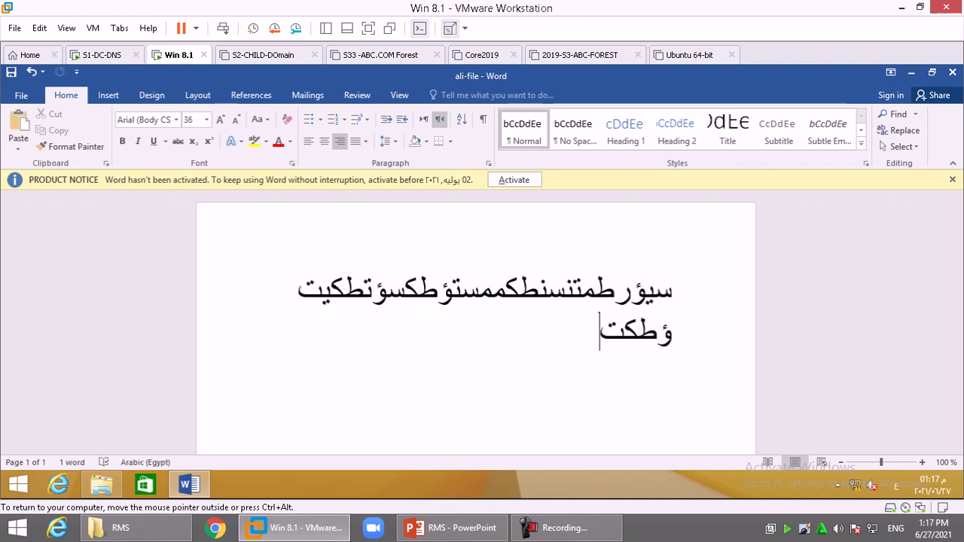
key(Return)
key(ctrl+v)
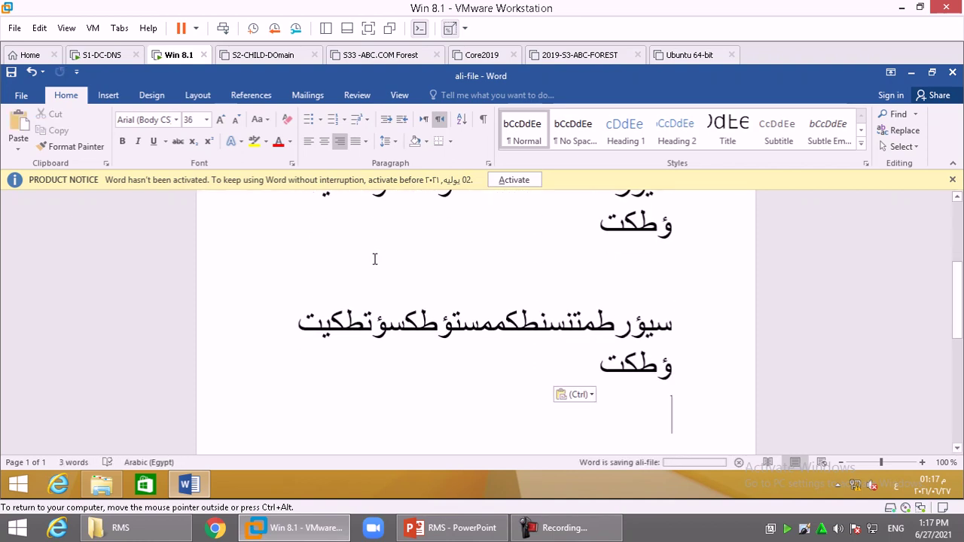
- Start connecting to the Rights Management servers via Protect Document > Restrict Access to get templates
click(10, 96)
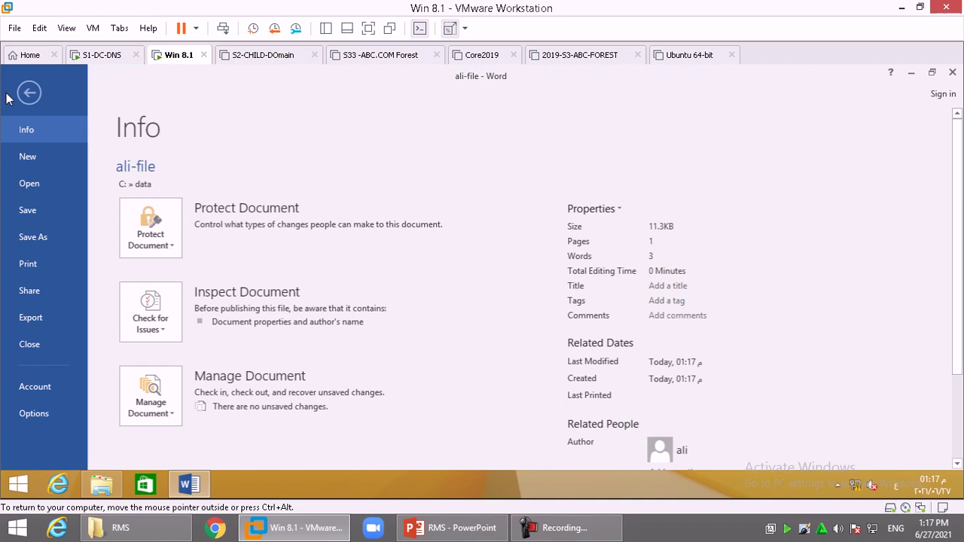
click(165, 249)
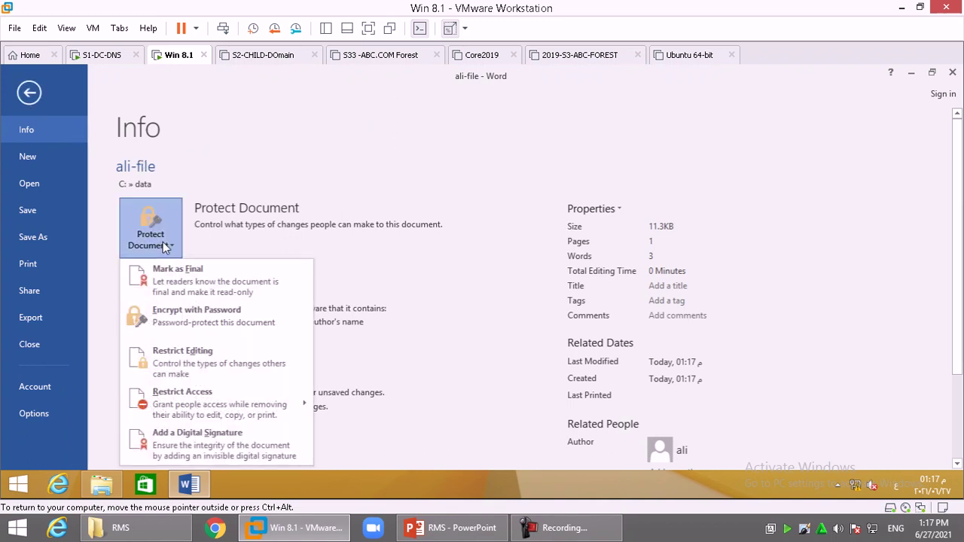
mouse_move(216, 394)
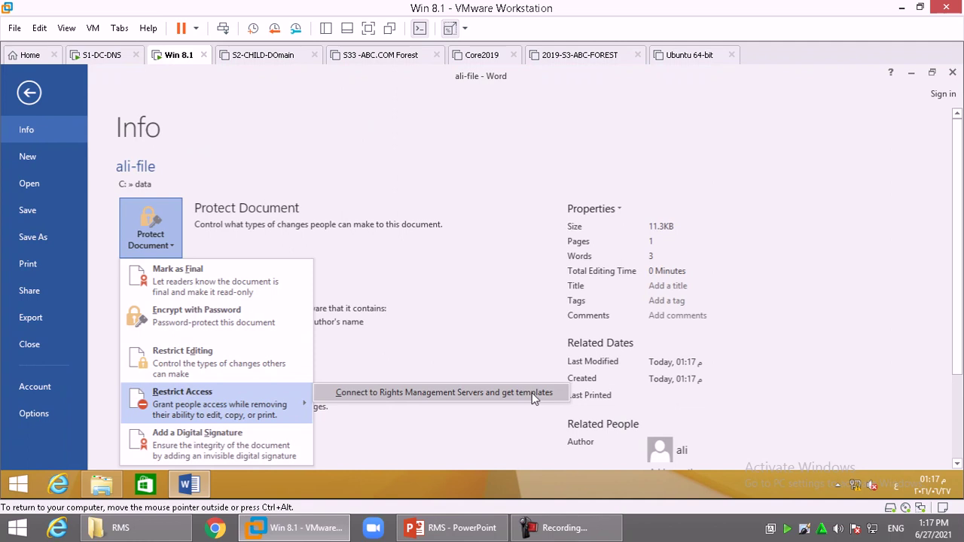
click(532, 393)
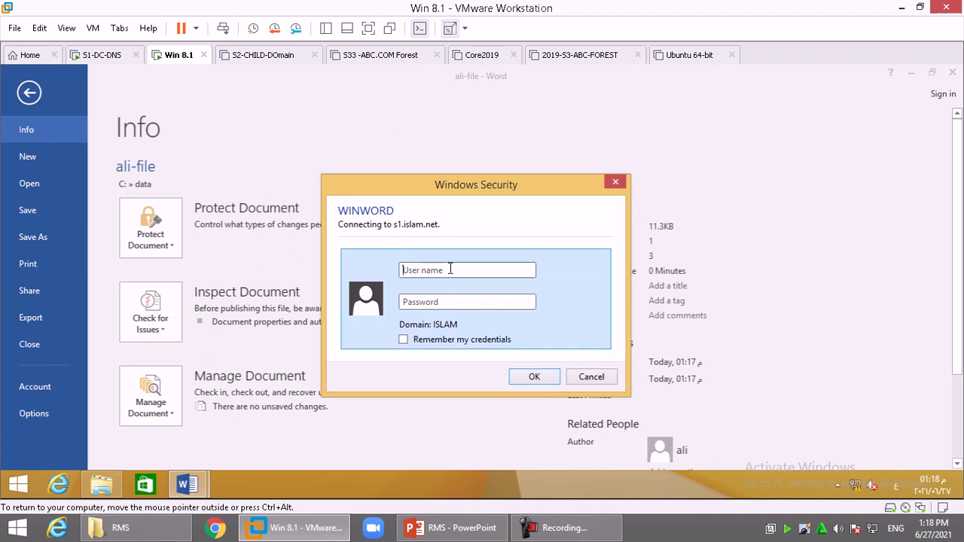
- Sign in with the domain user name and password, ticking Remember my credentials
click(449, 269)
text(شمه)
key(Tab)
key(shift+Tab)
key(alt+shift)
text(ali)
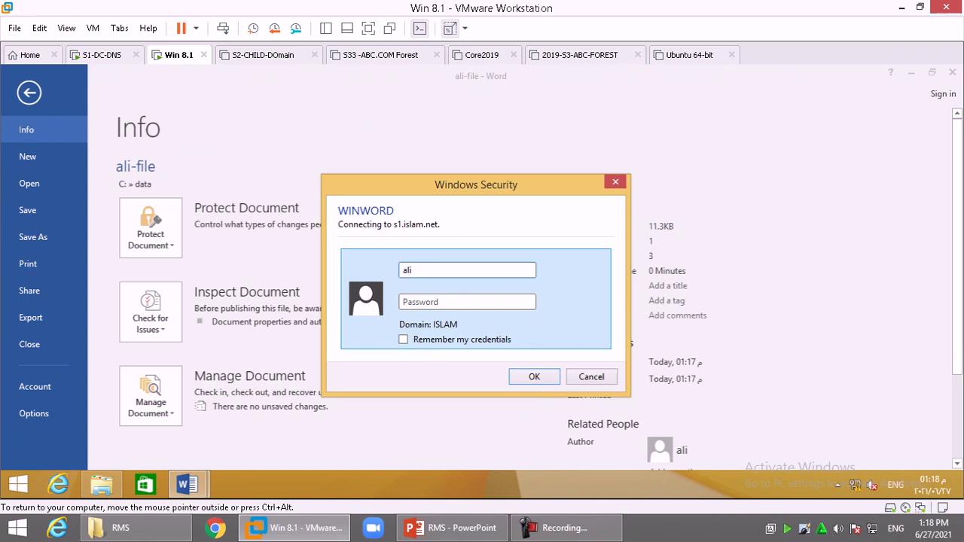
key(Tab)
text(********)
click(484, 341)
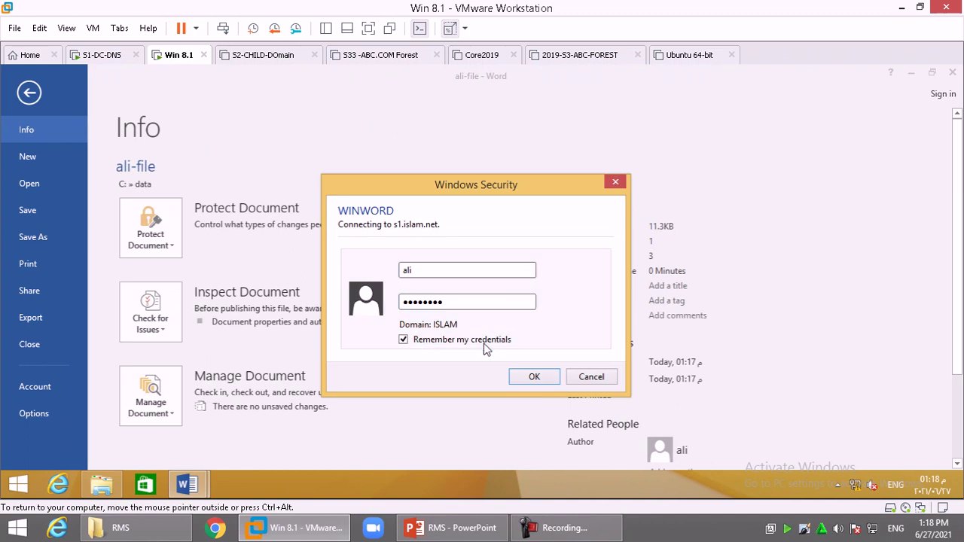
click(539, 373)
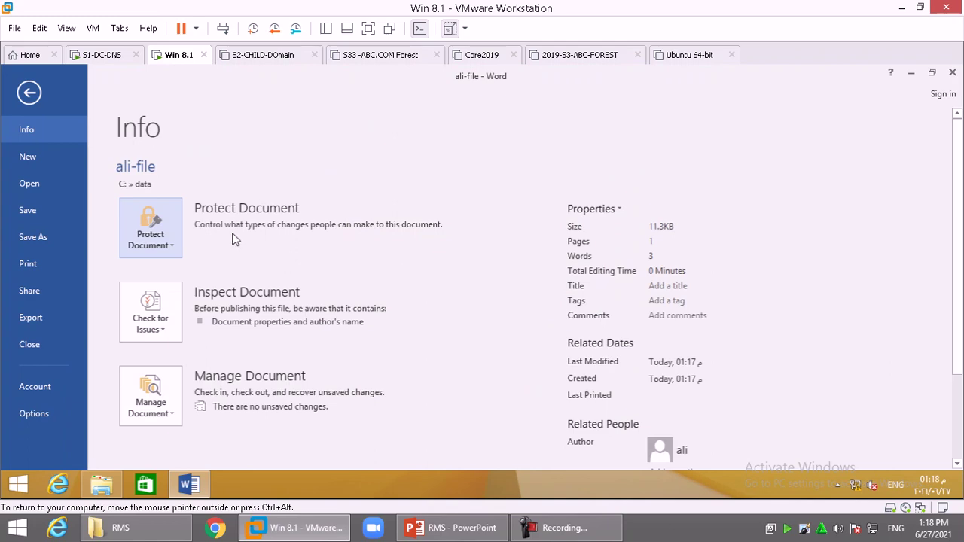
- Dismiss the Windows Update notice and restrict ali-file with the RMS 'view' template
click(147, 239)
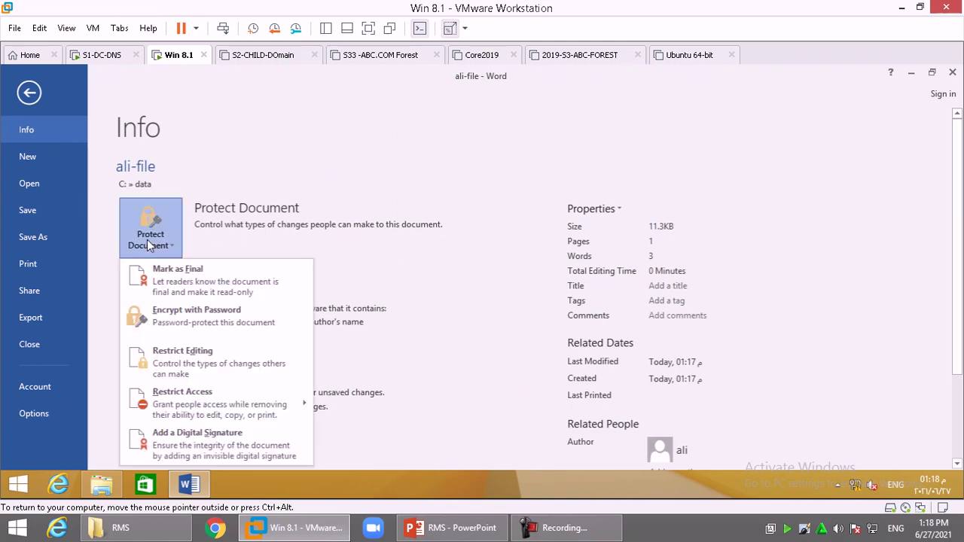
click(147, 239)
click(708, 309)
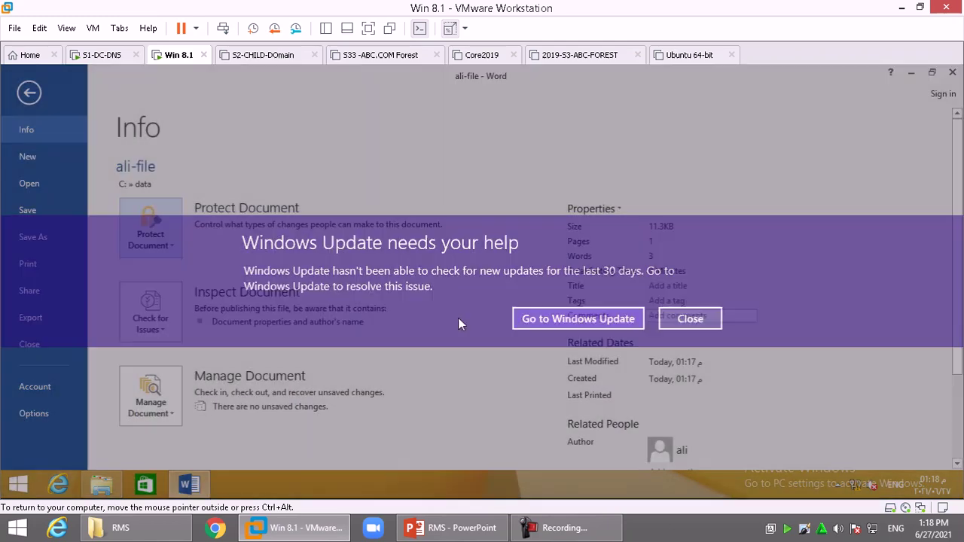
click(154, 245)
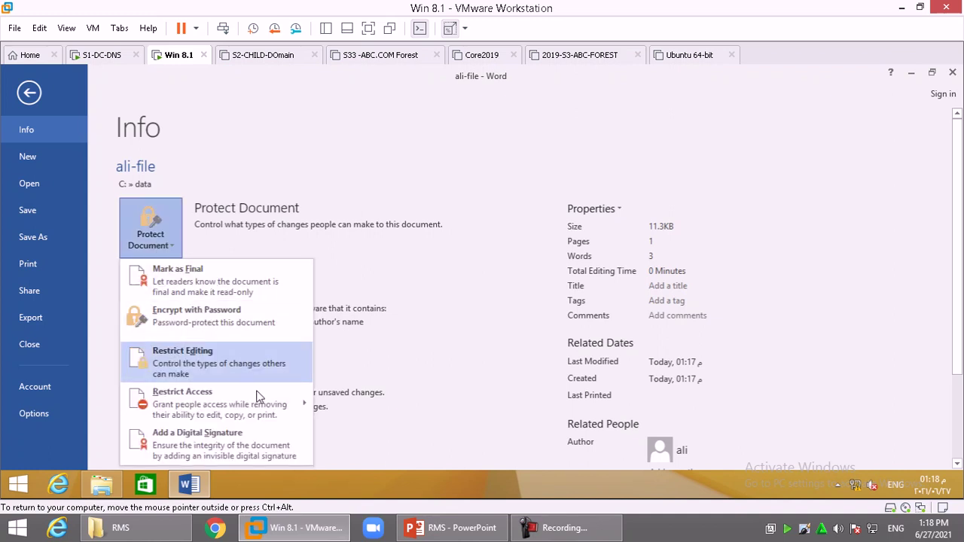
mouse_move(261, 419)
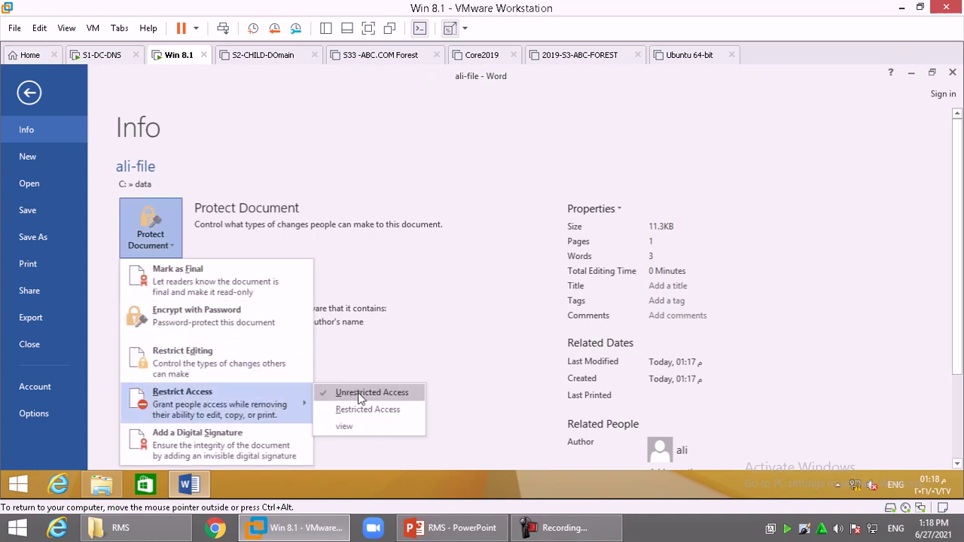
click(346, 426)
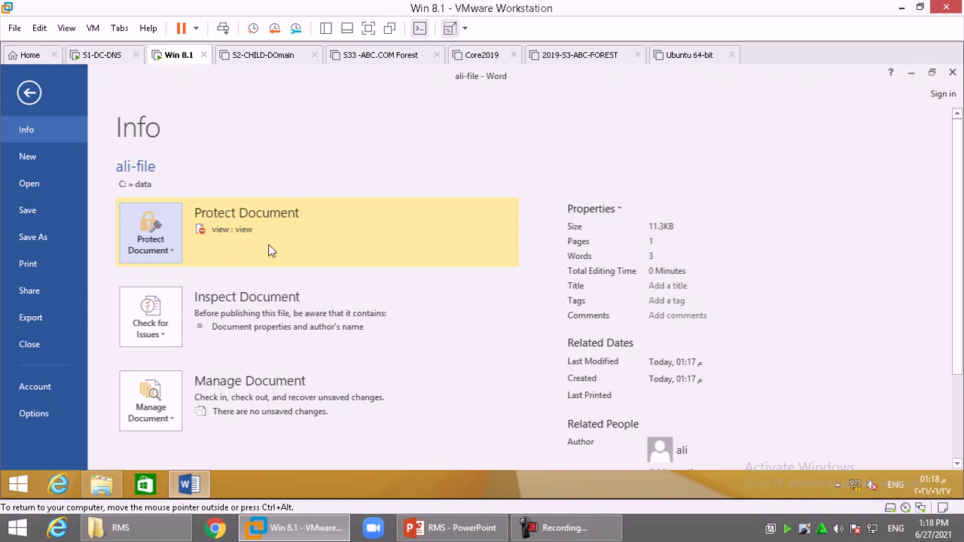
click(164, 245)
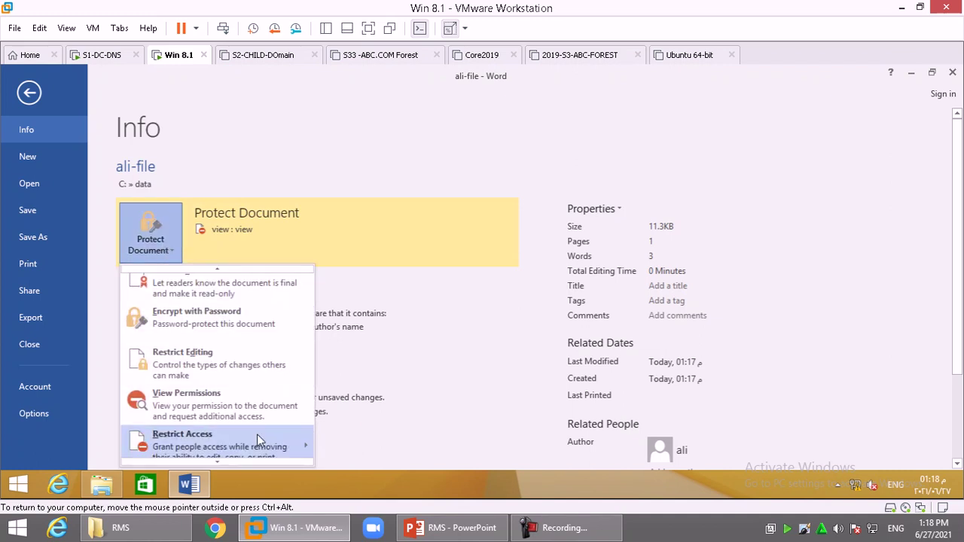